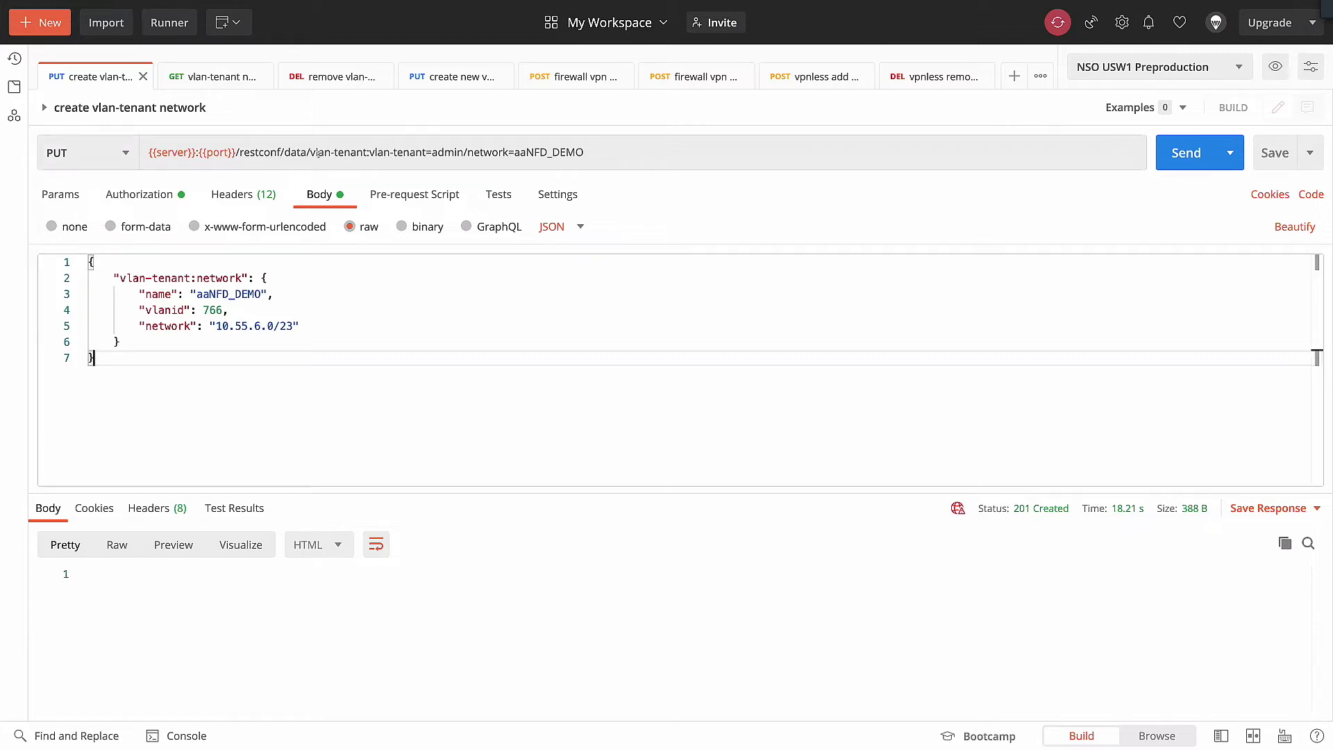
Step: Examine the create vlan-tenant network request's URL path and the name, vlanid and network fields in its JSON body
left_click(312, 152)
left_click_drag(312, 152, 582, 152)
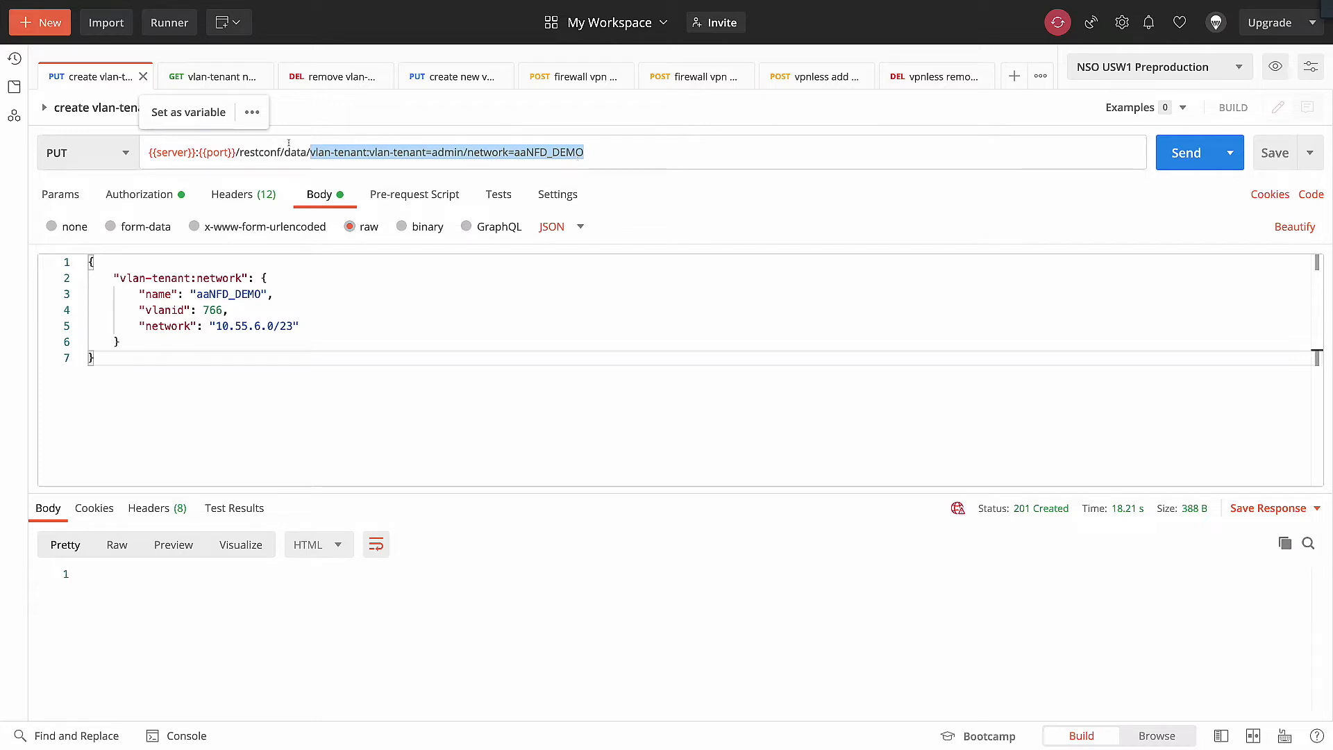
left_click(207, 365)
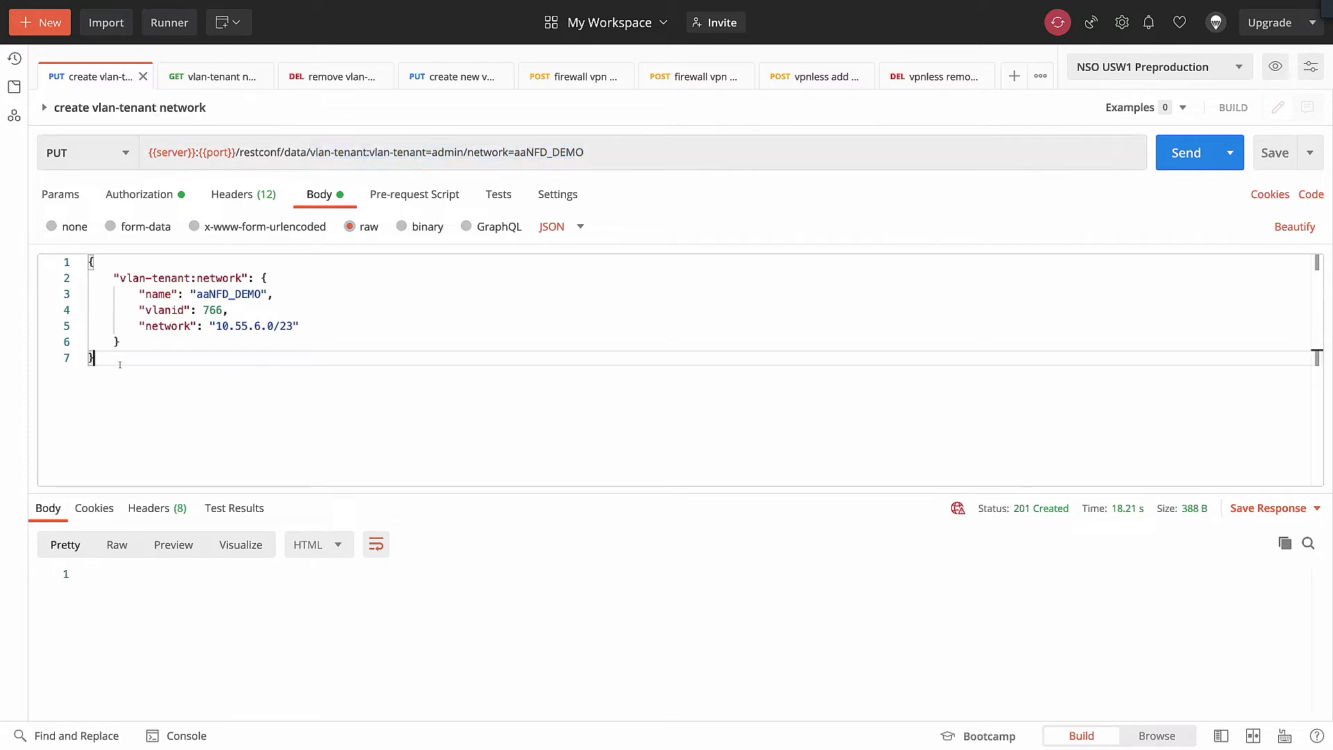
key("shift+Up")
key("shift+Up")
key("shift+Up")
key("shift+Up")
key("shift+Up")
key("shift+Up")
key("shift+Up")
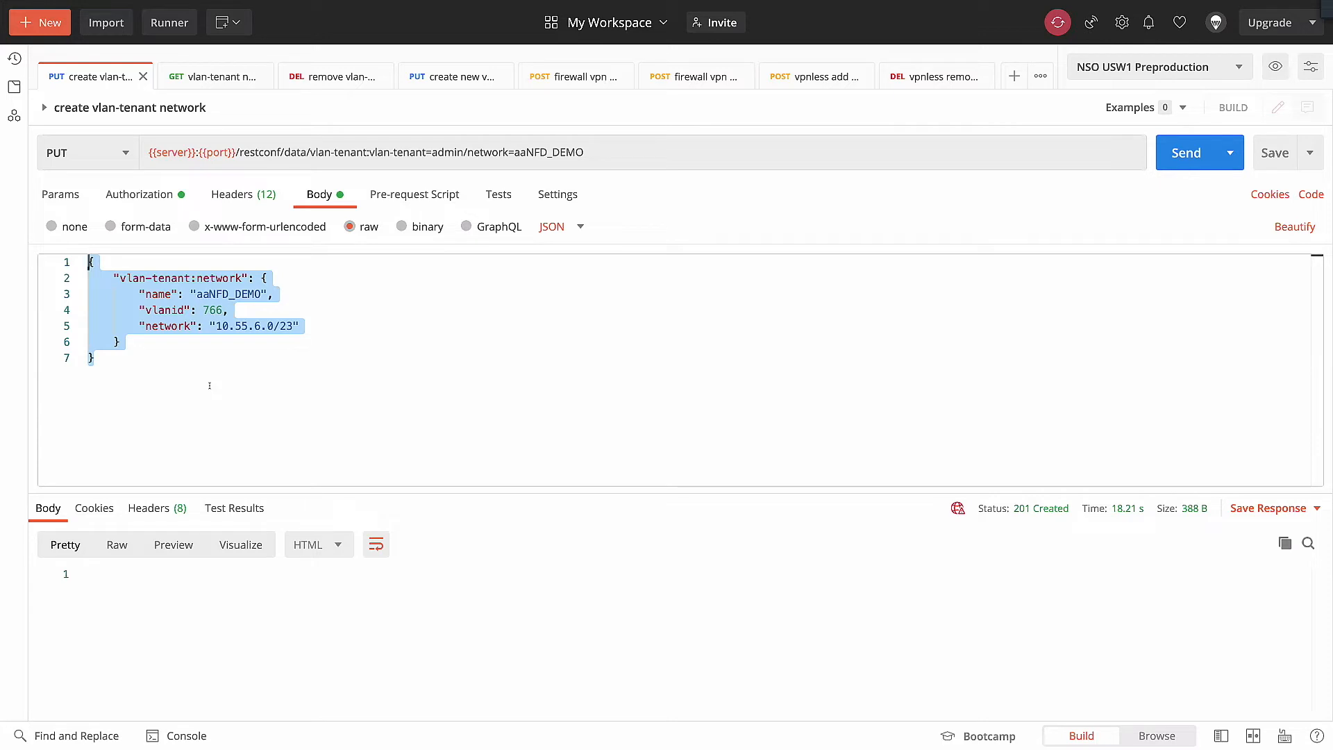
left_click(206, 384)
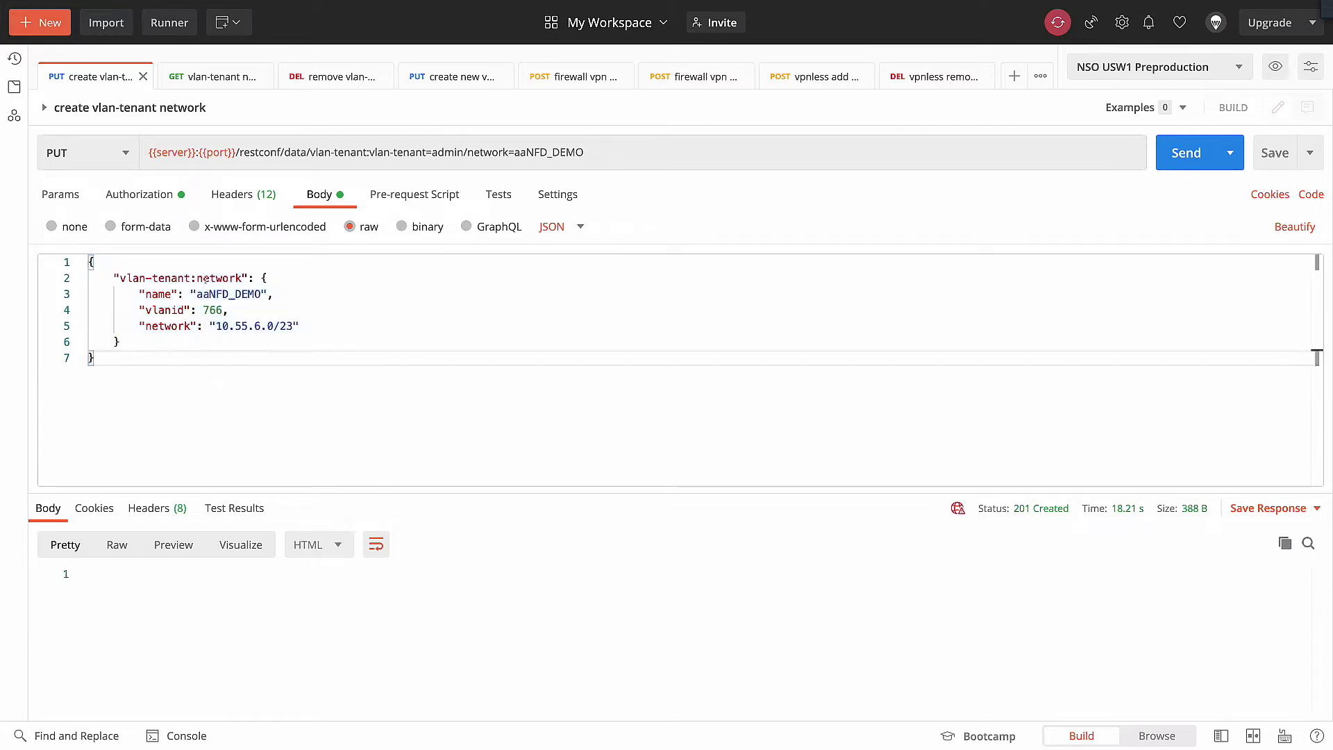
double_click(202, 277)
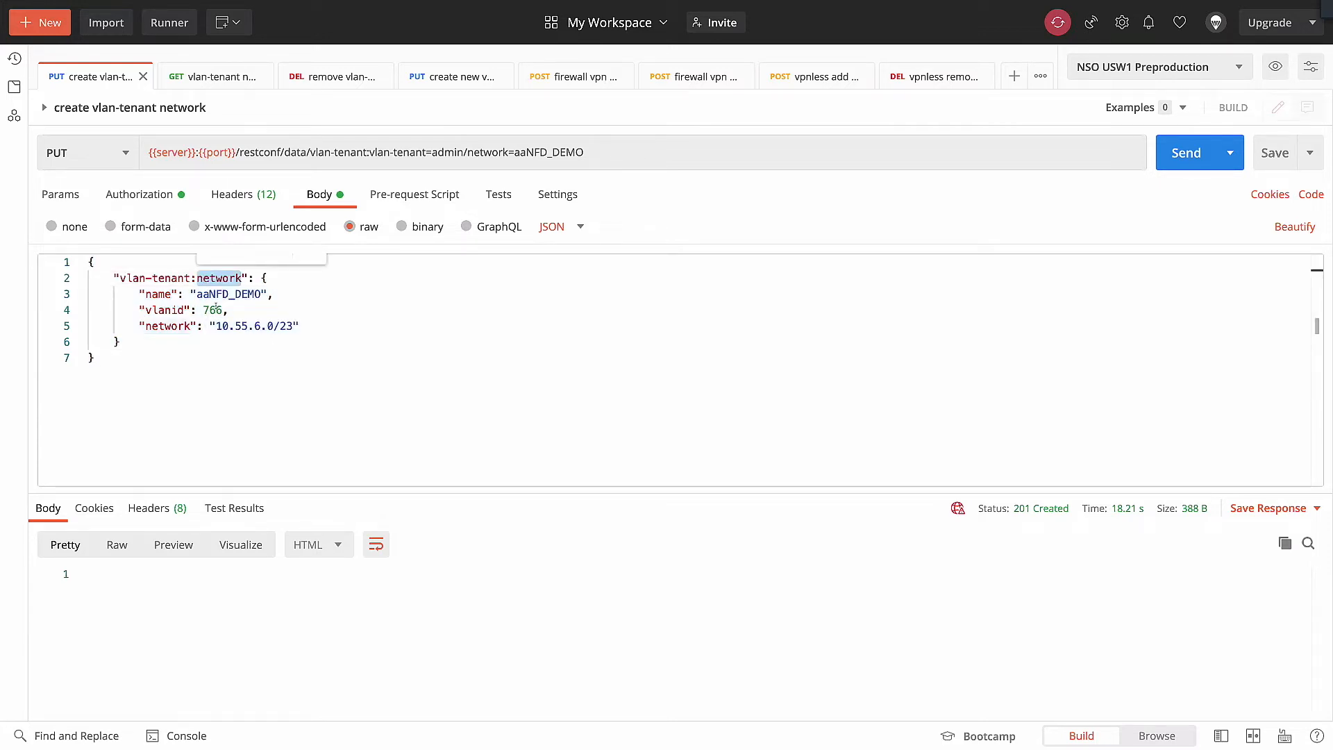
left_click(195, 294)
left_click_drag(197, 293, 267, 294)
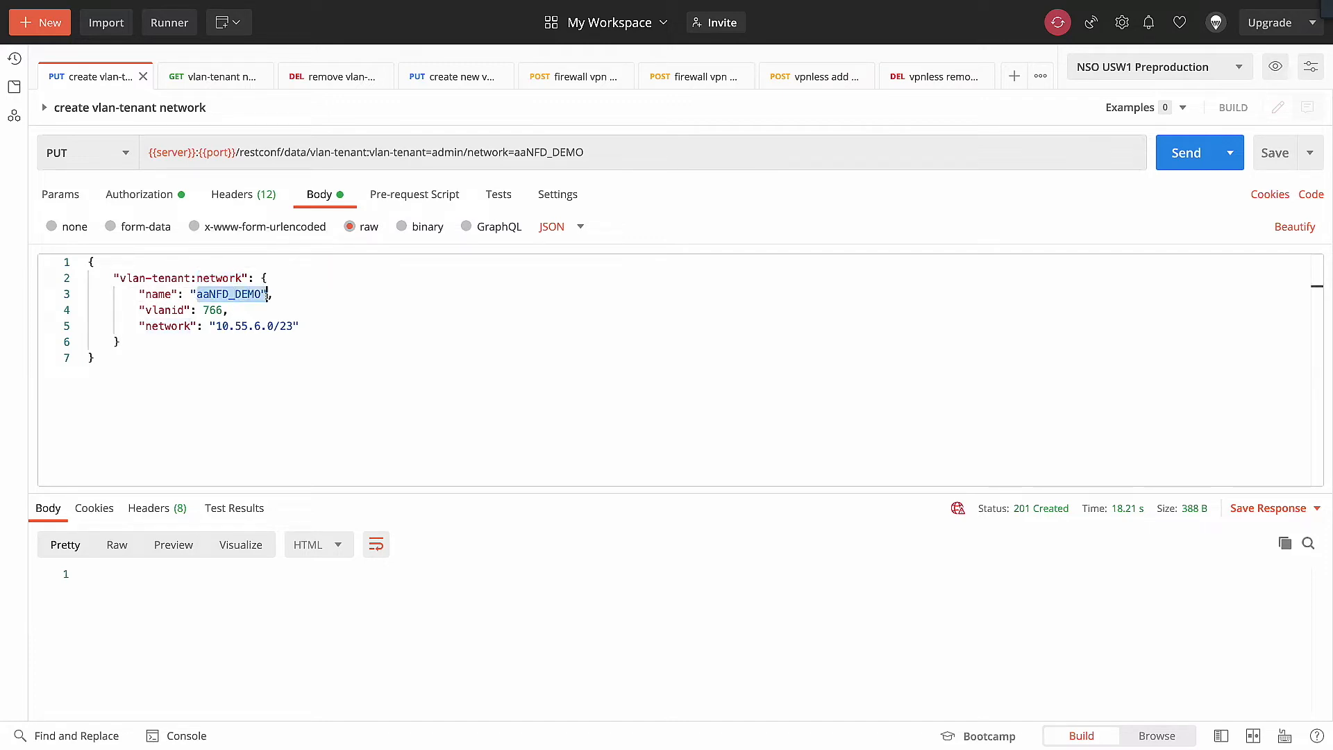
double_click(207, 310)
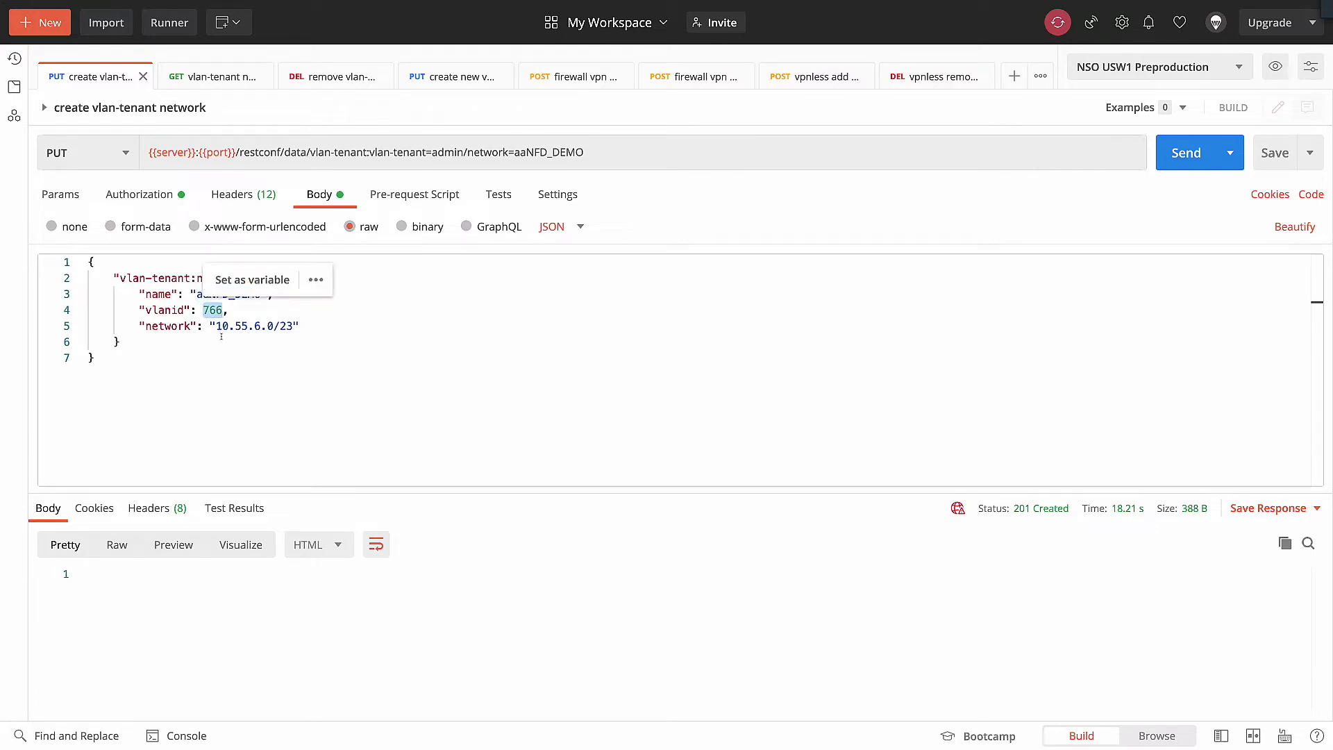
left_click(221, 336)
left_click_drag(196, 293, 208, 293)
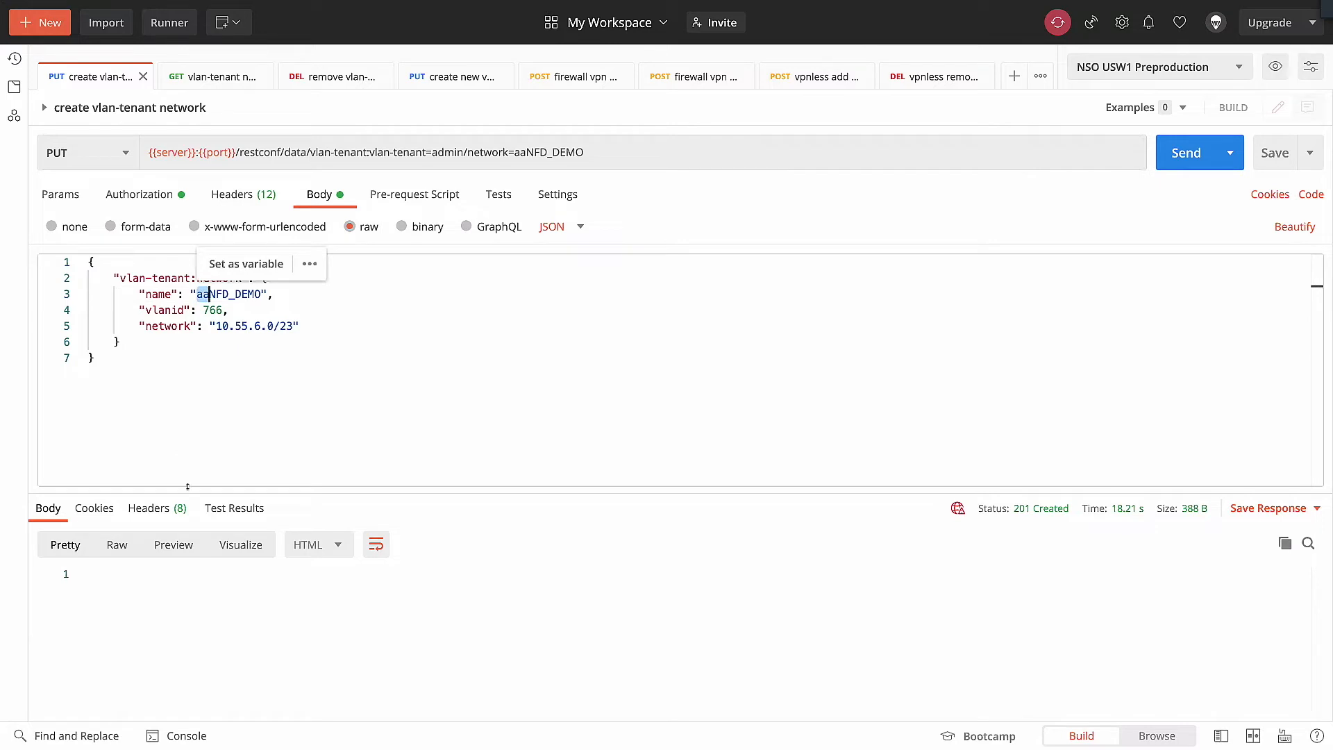
left_click(178, 456)
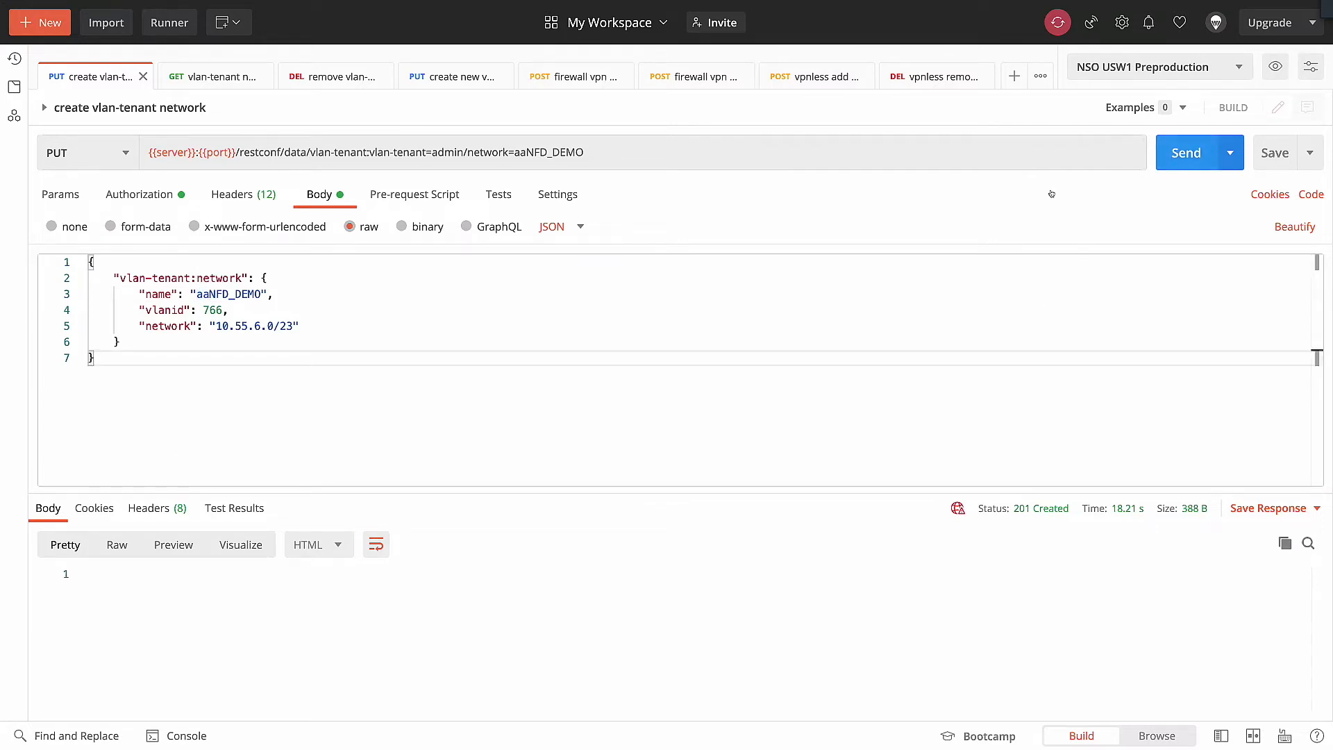
Step: Send the PUT request for the aaNFD_DEMO network and check the vSphere port groups and the UCS Manager VLAN list
left_click(1186, 152)
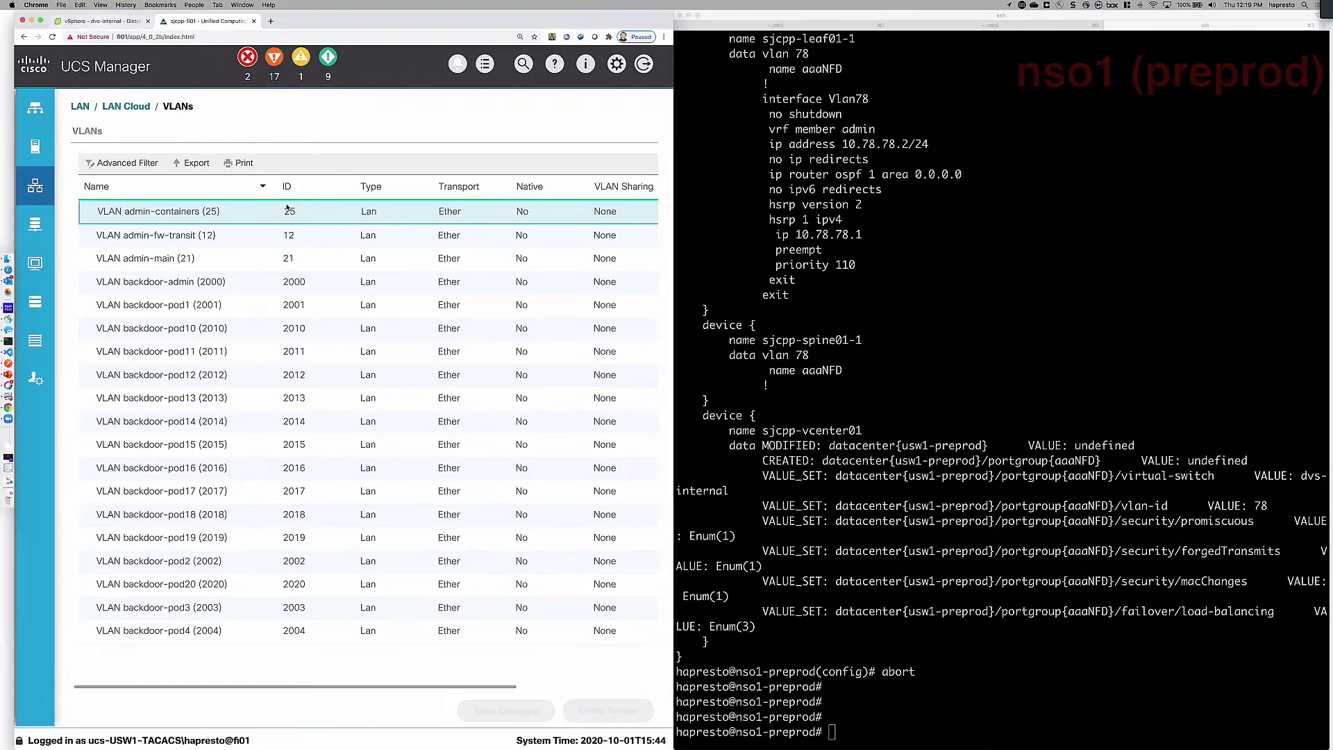
left_click(101, 20)
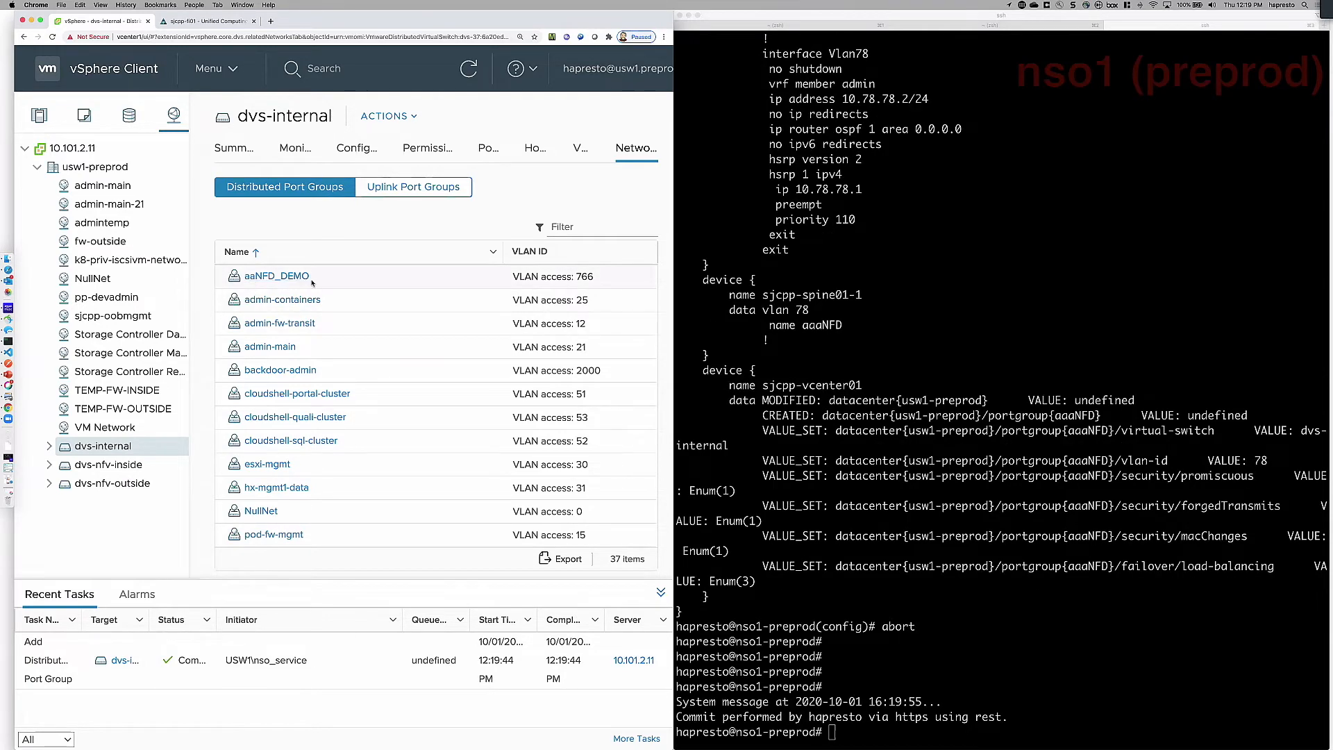
left_click(207, 21)
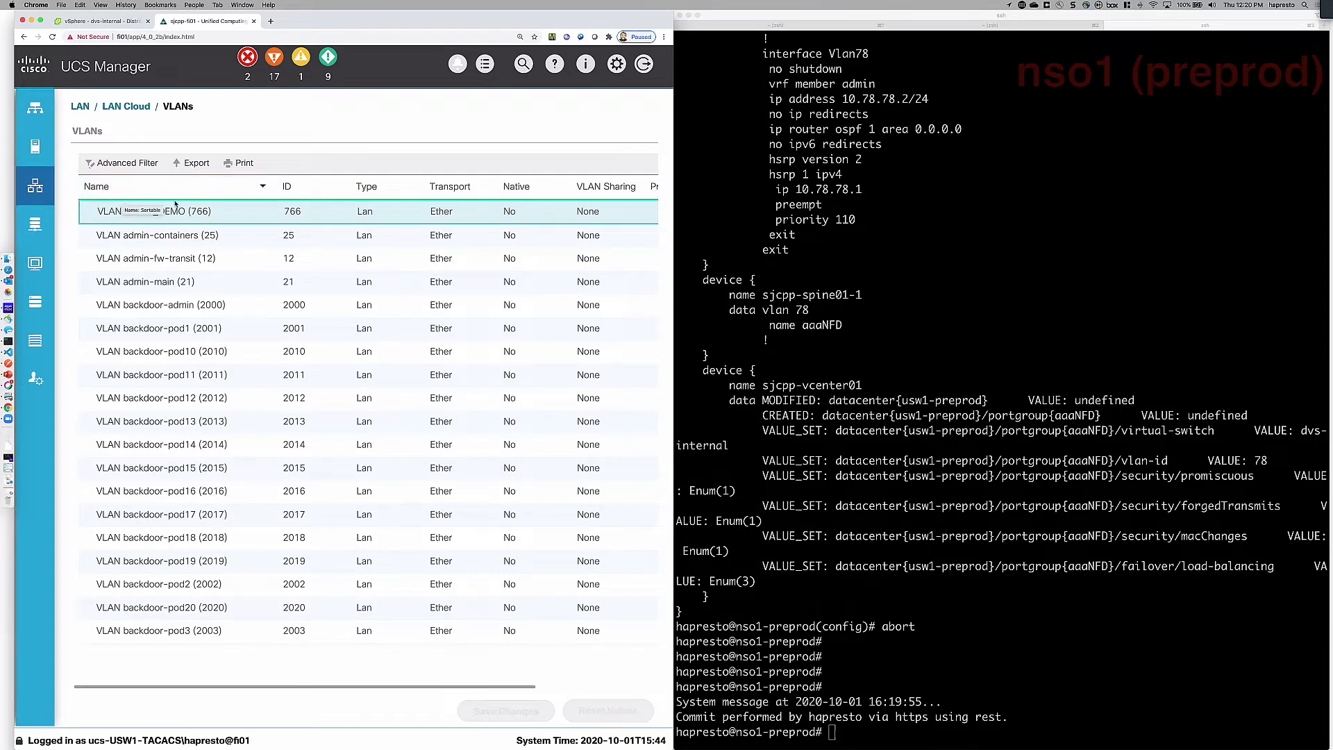
Step: Switch to iTerm2 and log in to sjcpp-leaf01-1 over SSH, entering the account password
left_click(960, 246)
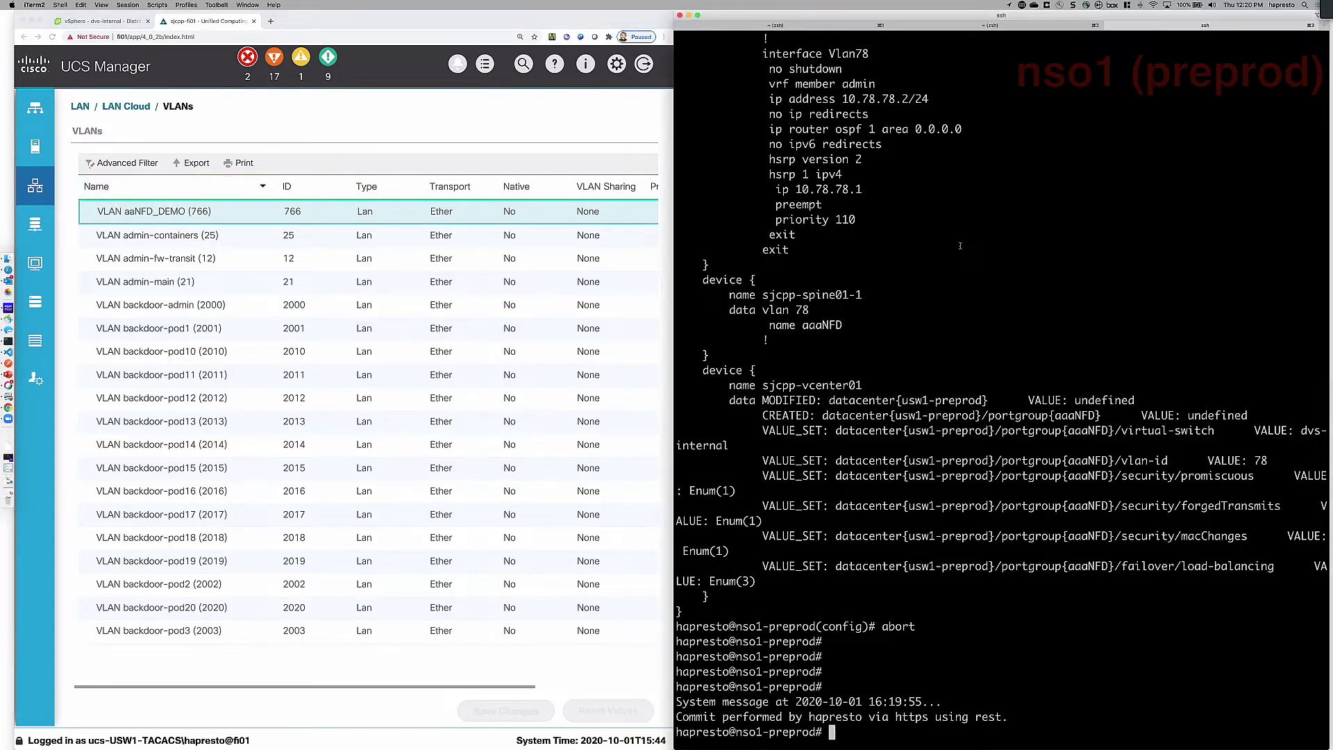
key("super+2")
key("Up")
key("Return")
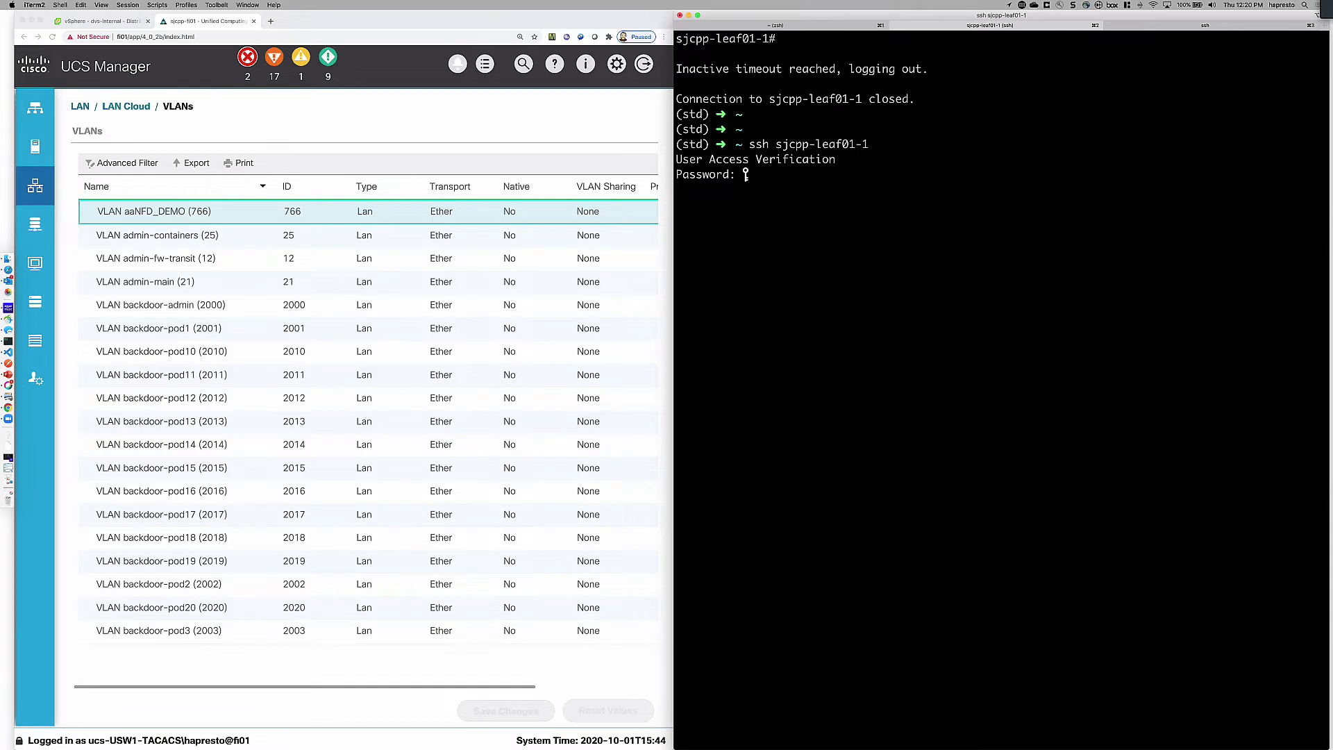
key("Return")
Step: Run "show vlan brief" on the leaf switch and locate the aaNFD_DEMO entry in the output
type("show ")
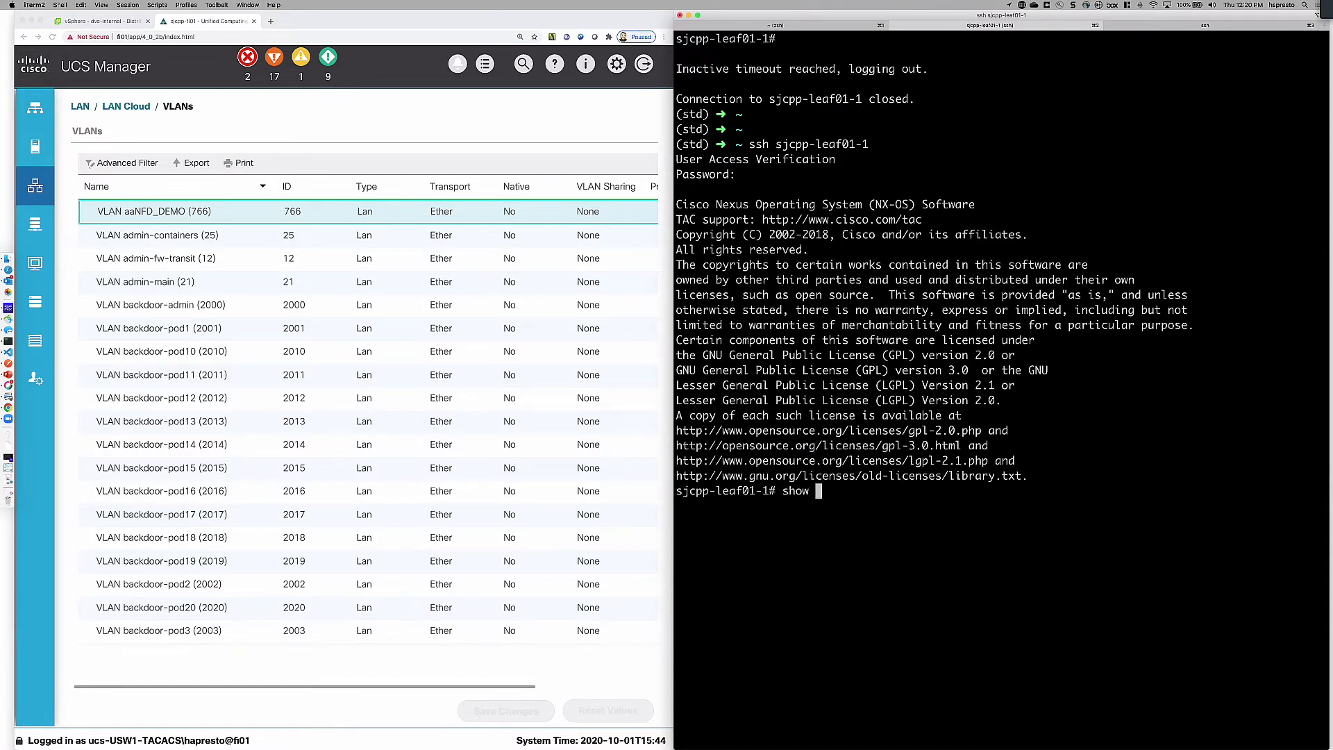
type("vlan brief")
key("Return")
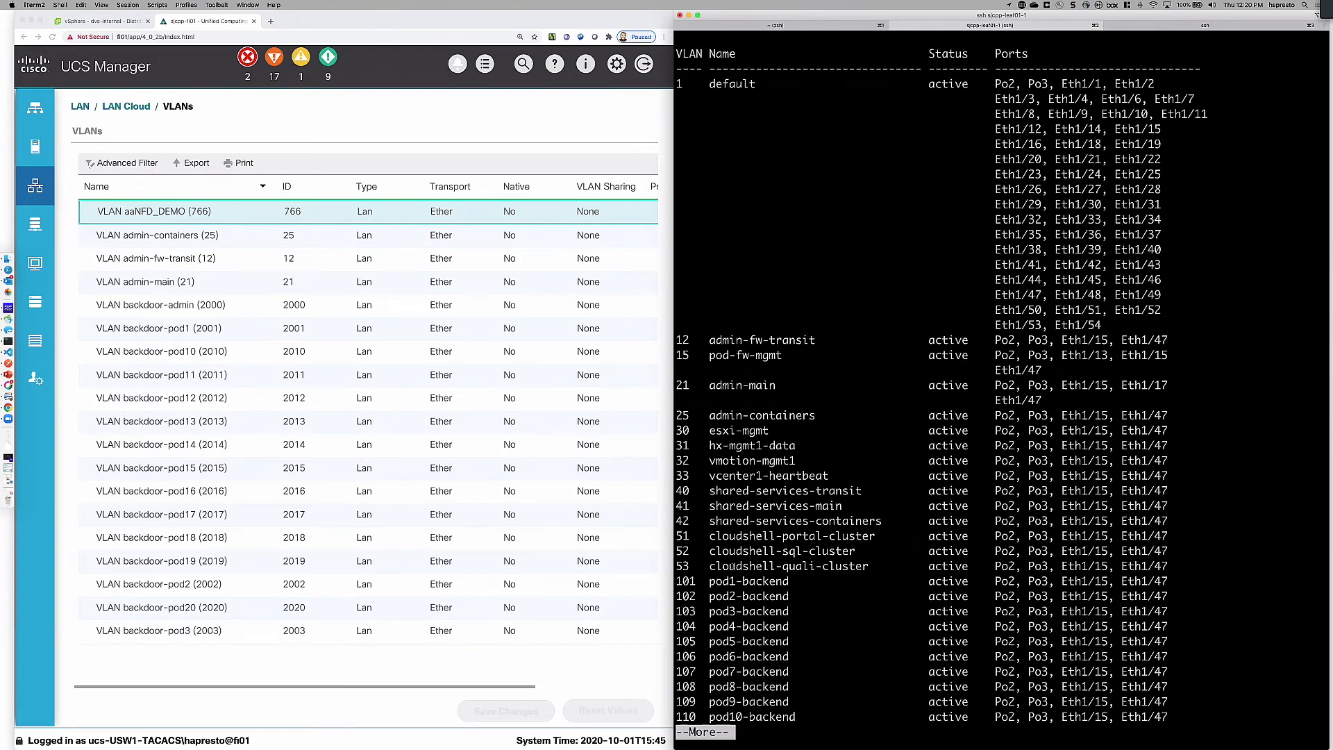
key("space")
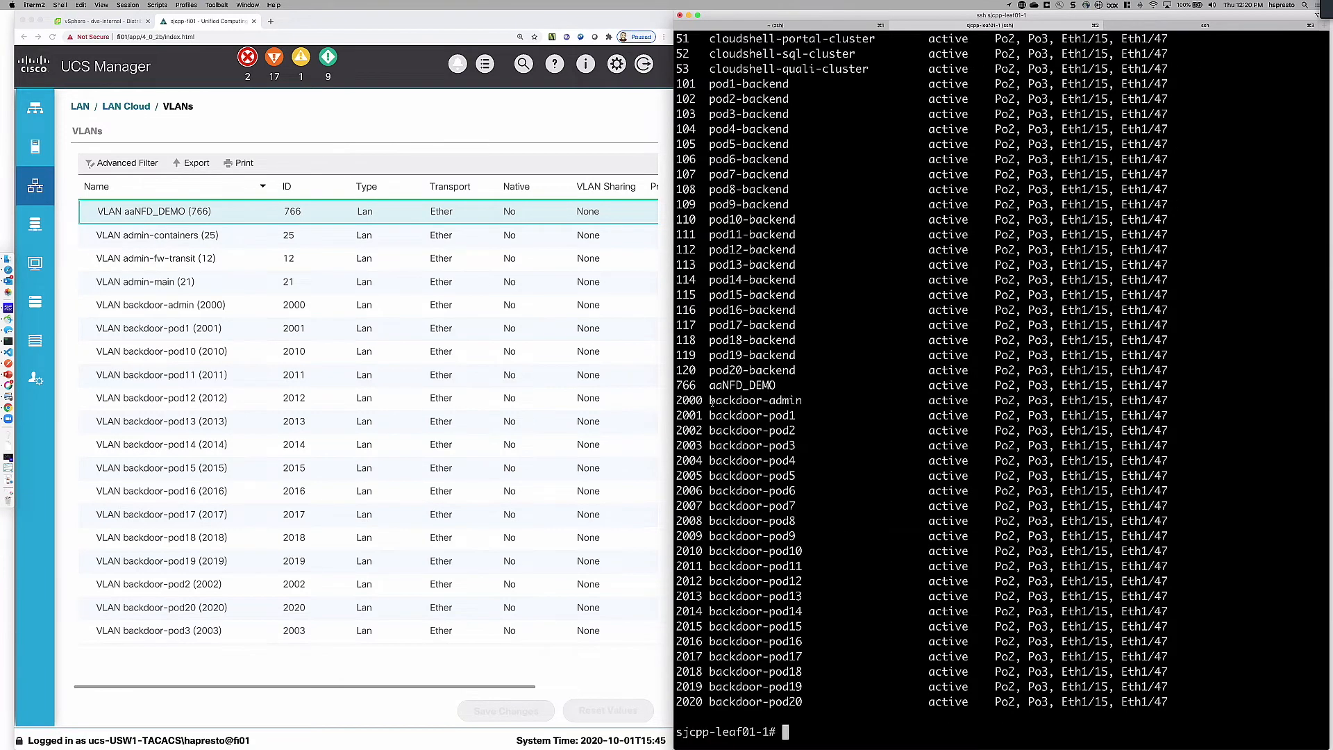
triple_click(724, 386)
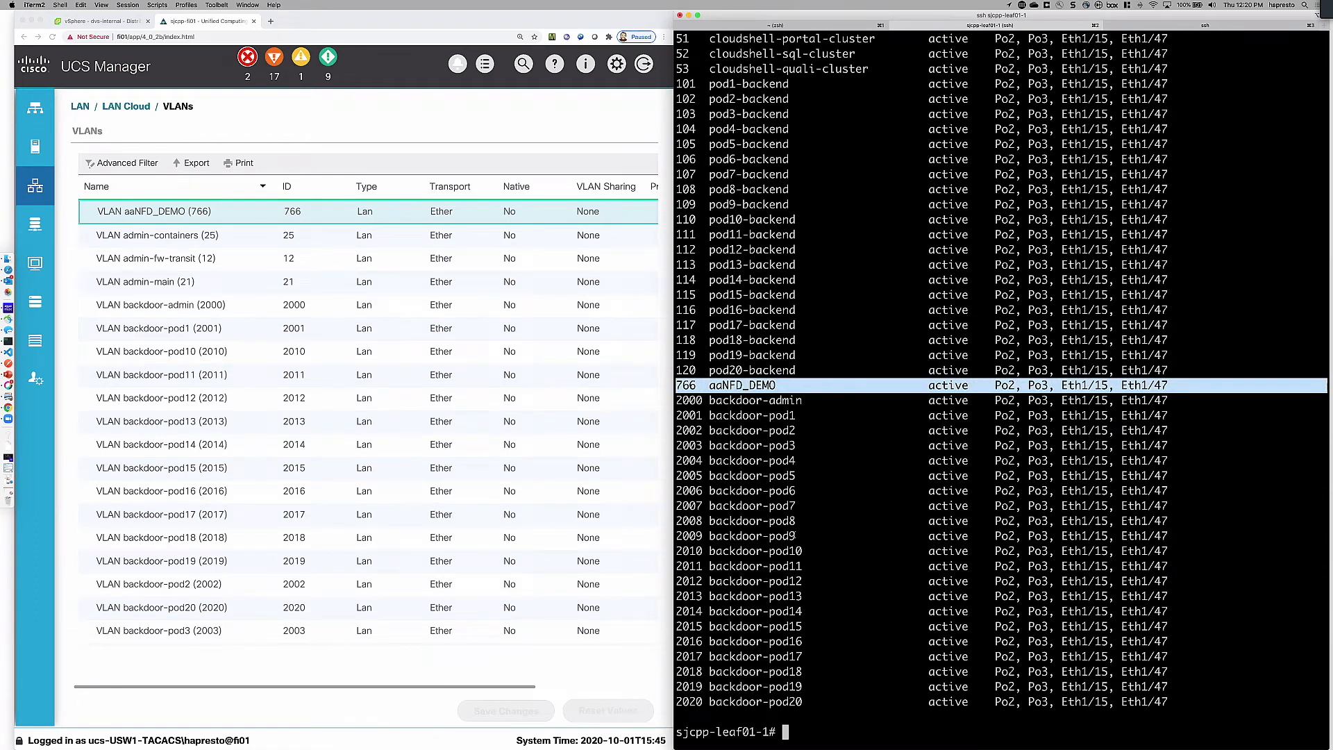
Step: Switch to Postman and send the remove vlan-tenant network DELETE request for aaNFD_DEMO
key("super+Tab")
key("super+Tab")
key("super+Tab")
key("super+Tab")
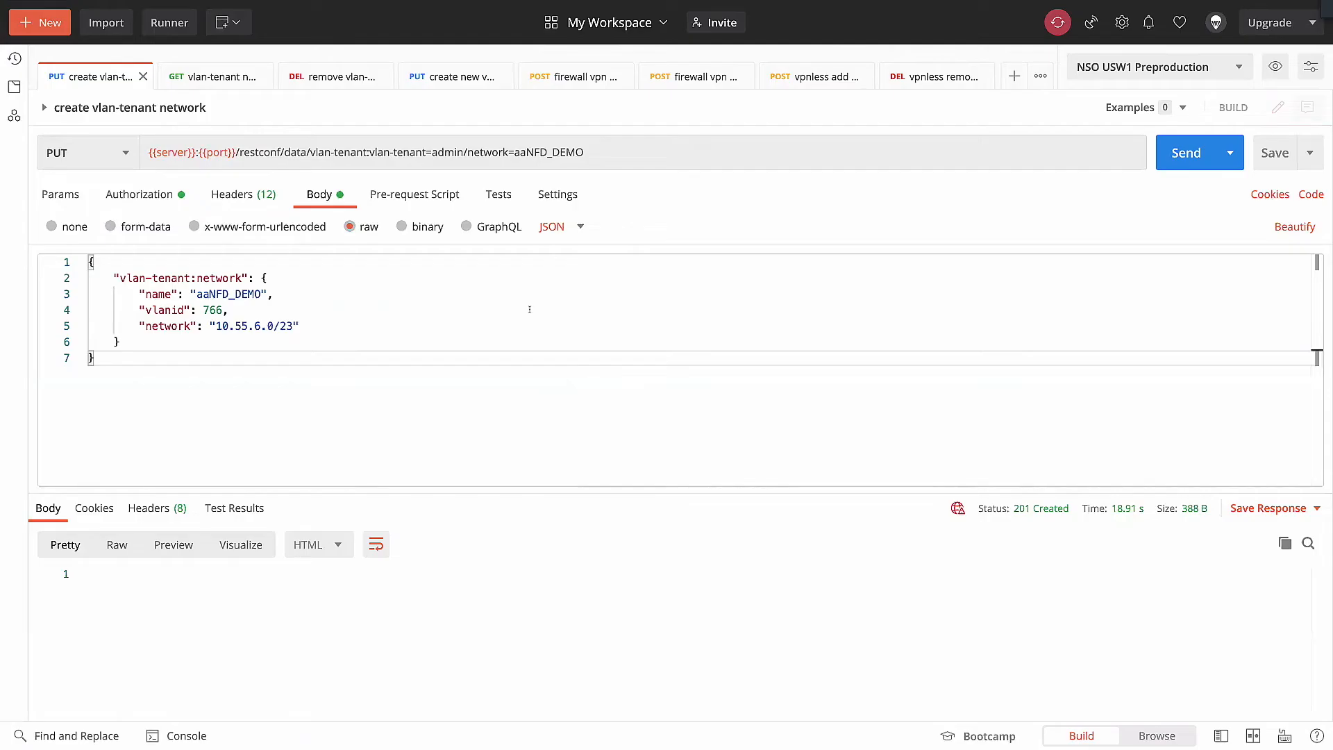
left_click(329, 82)
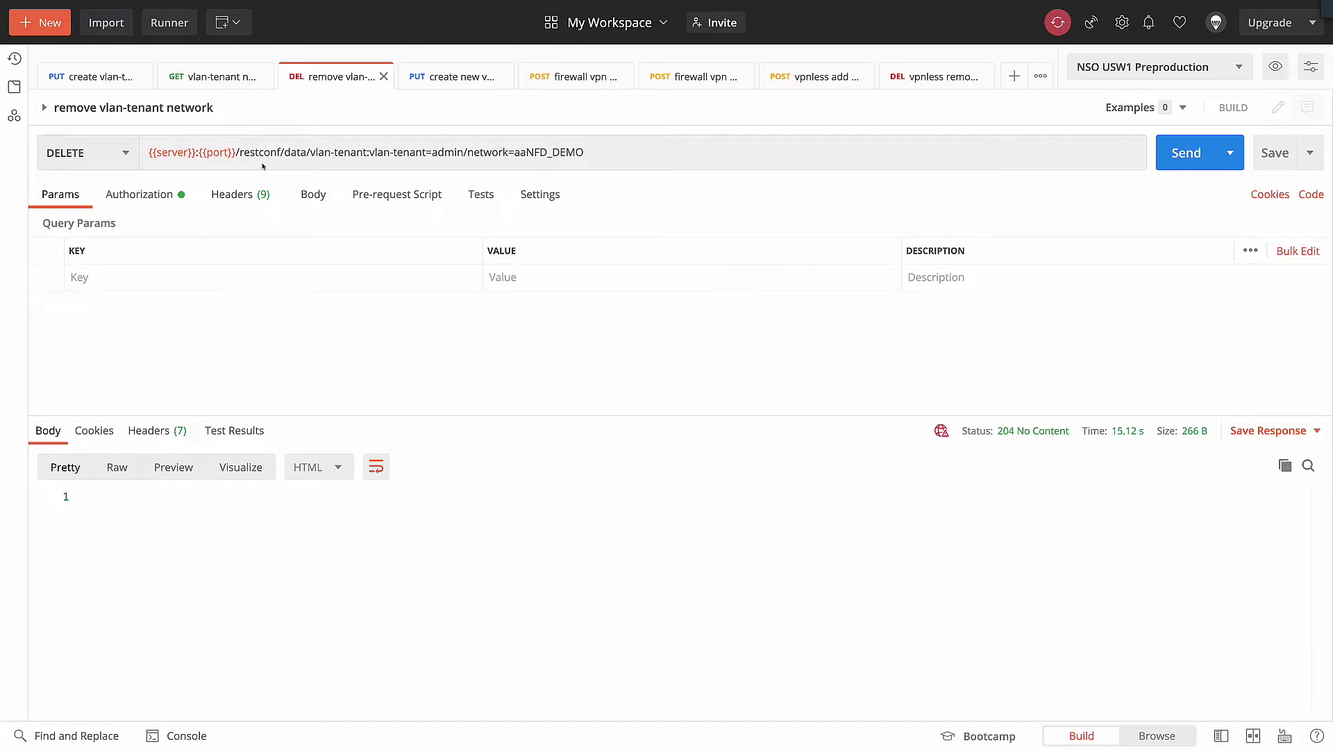
left_click(89, 81)
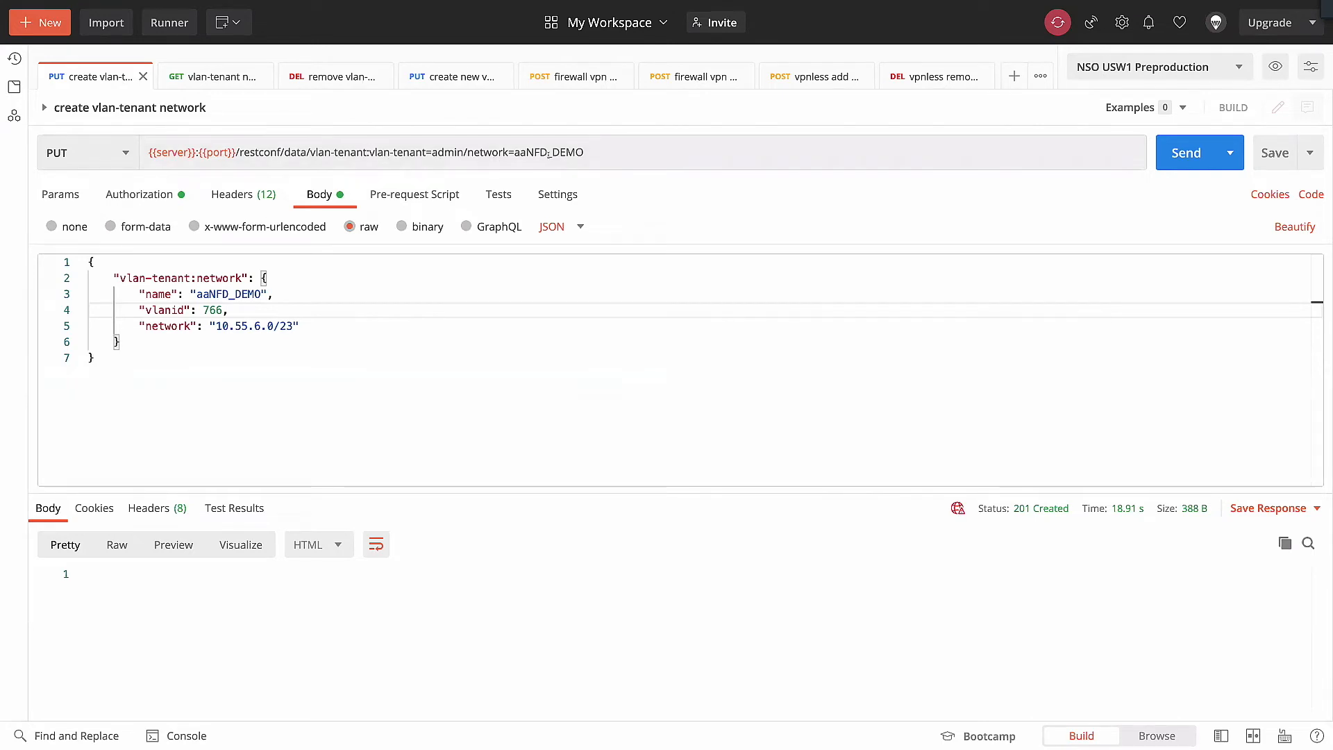
left_click(350, 82)
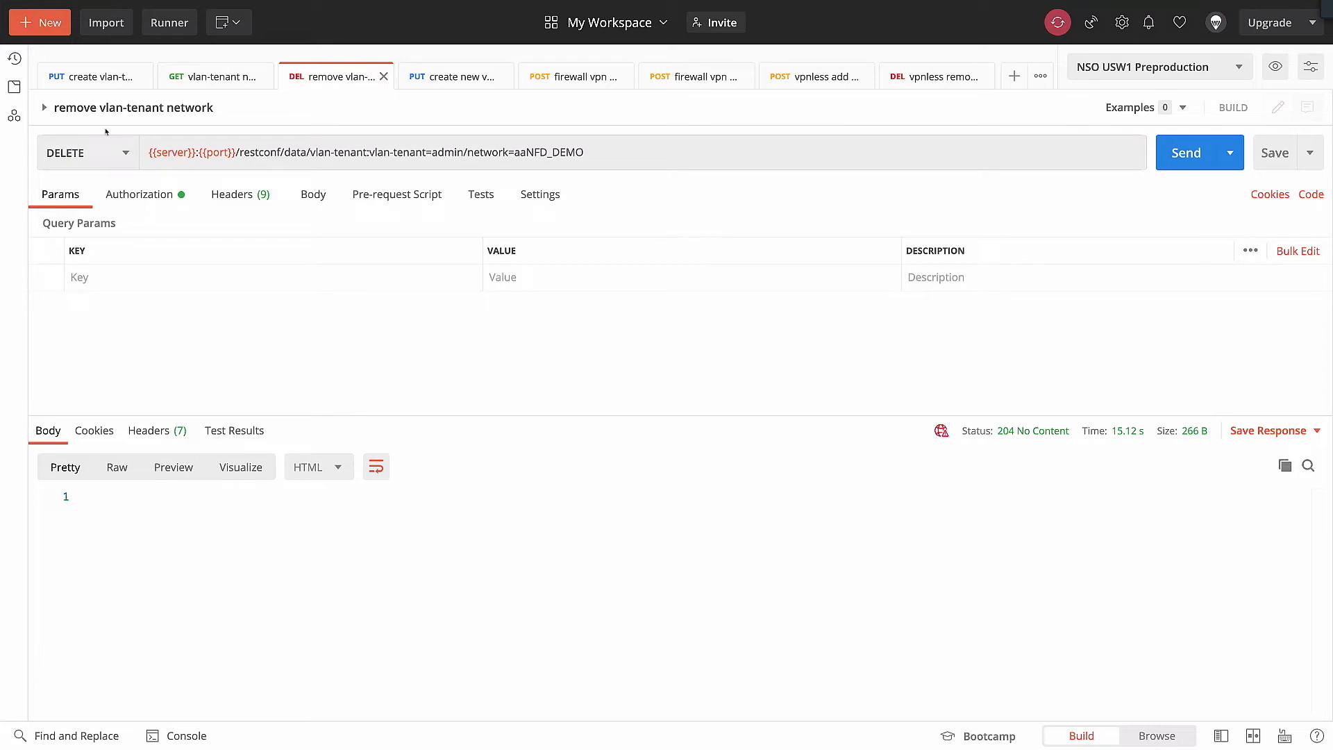
left_click(1171, 159)
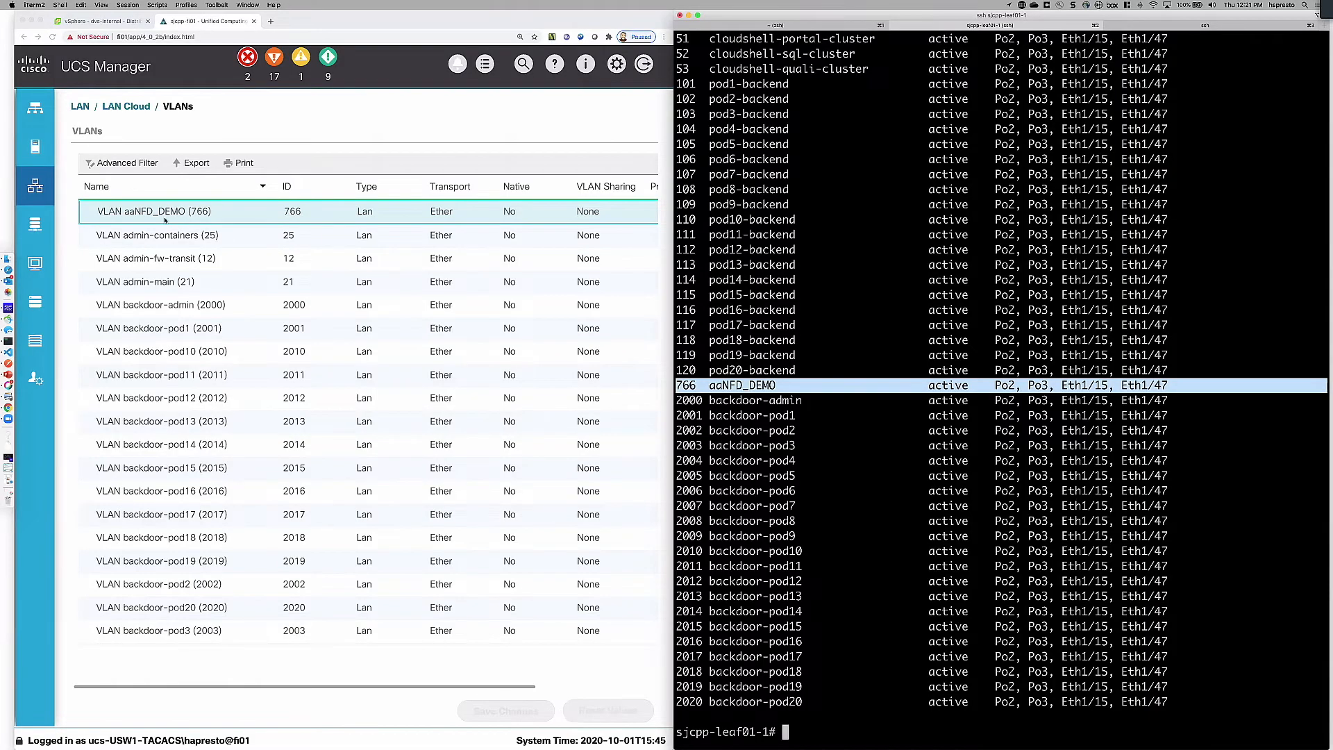
Step: Run "show vlan brief | inc NFD" on sjcpp-leaf01-1 and check the dvs-internal port groups in vSphere
left_click(897, 634)
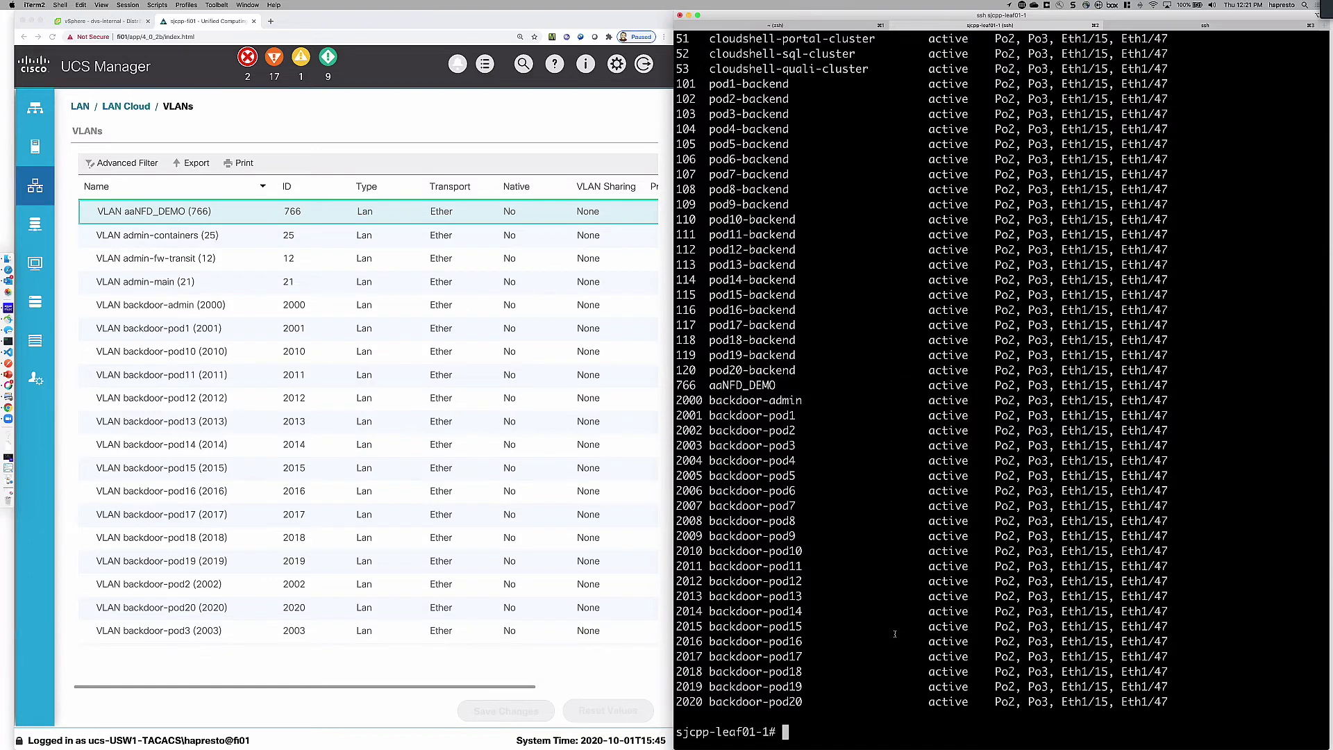
type("show vlan brief | inc NFD")
key("Return")
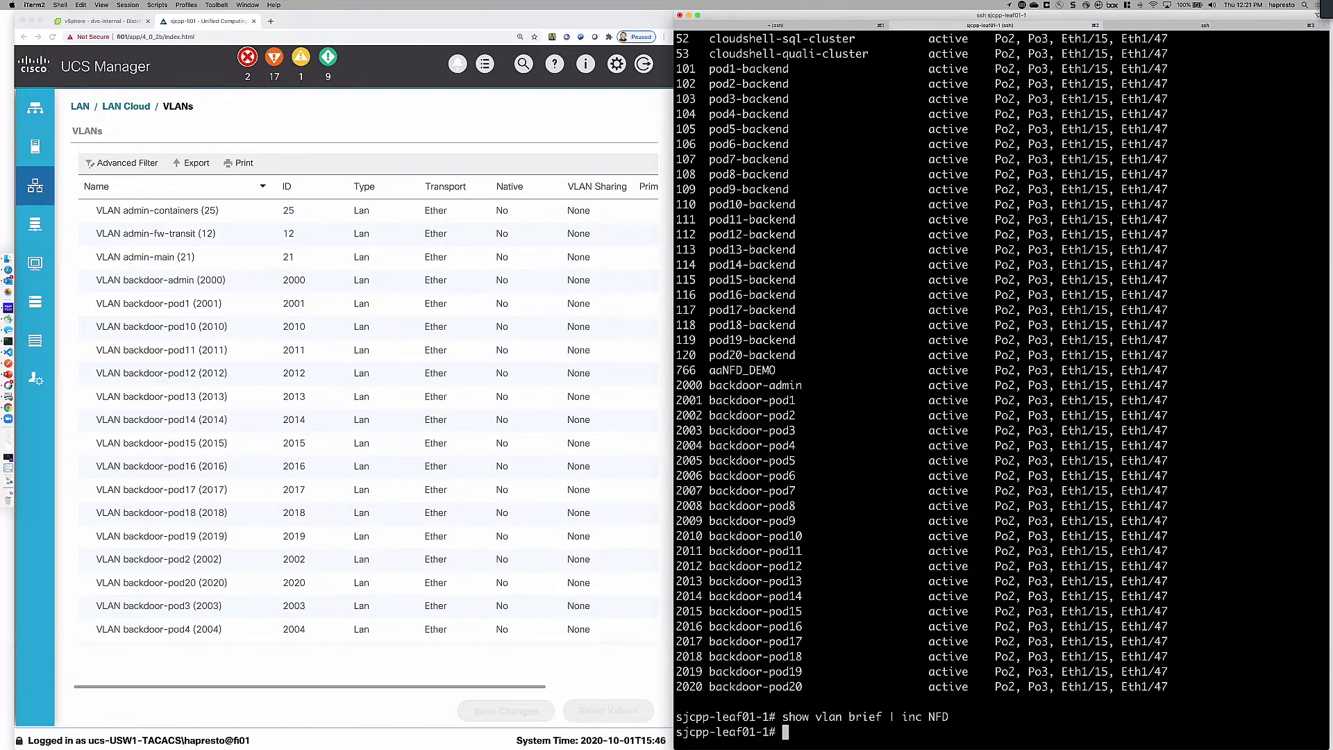
key("Return")
key("Return")
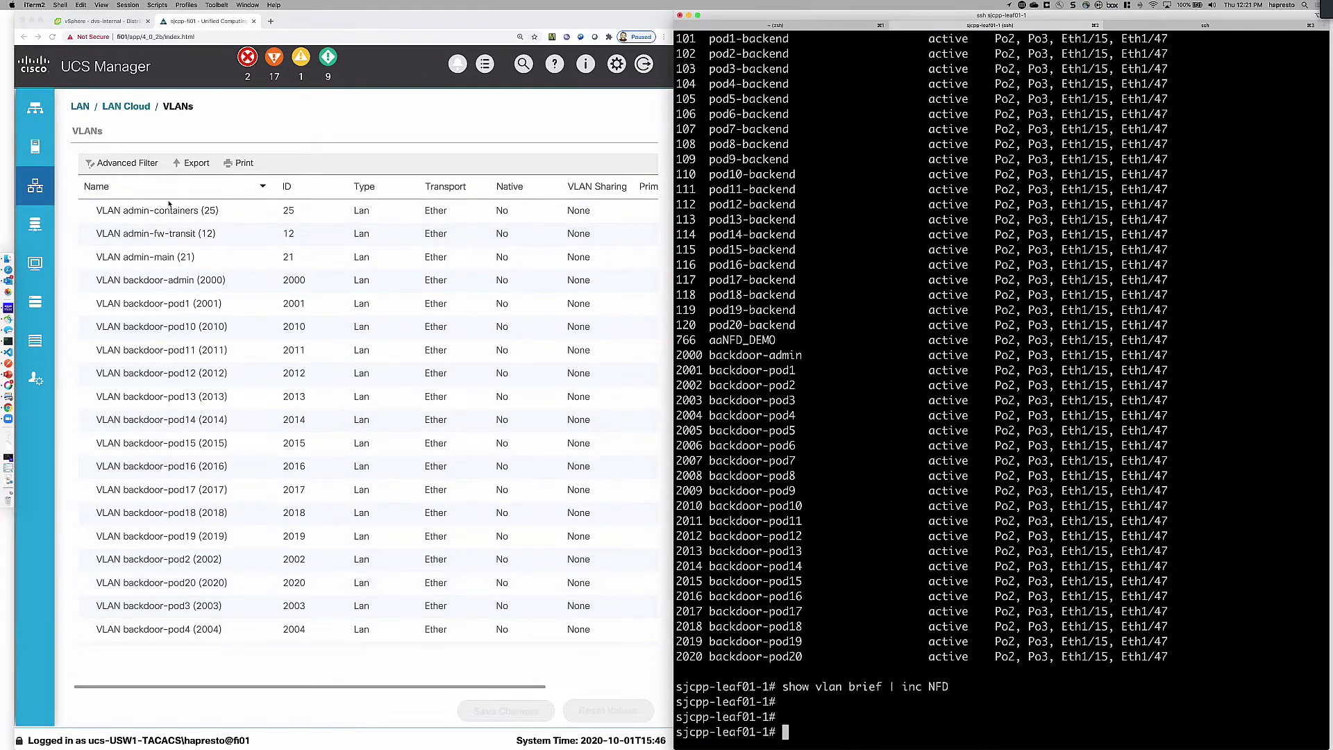
left_click(115, 19)
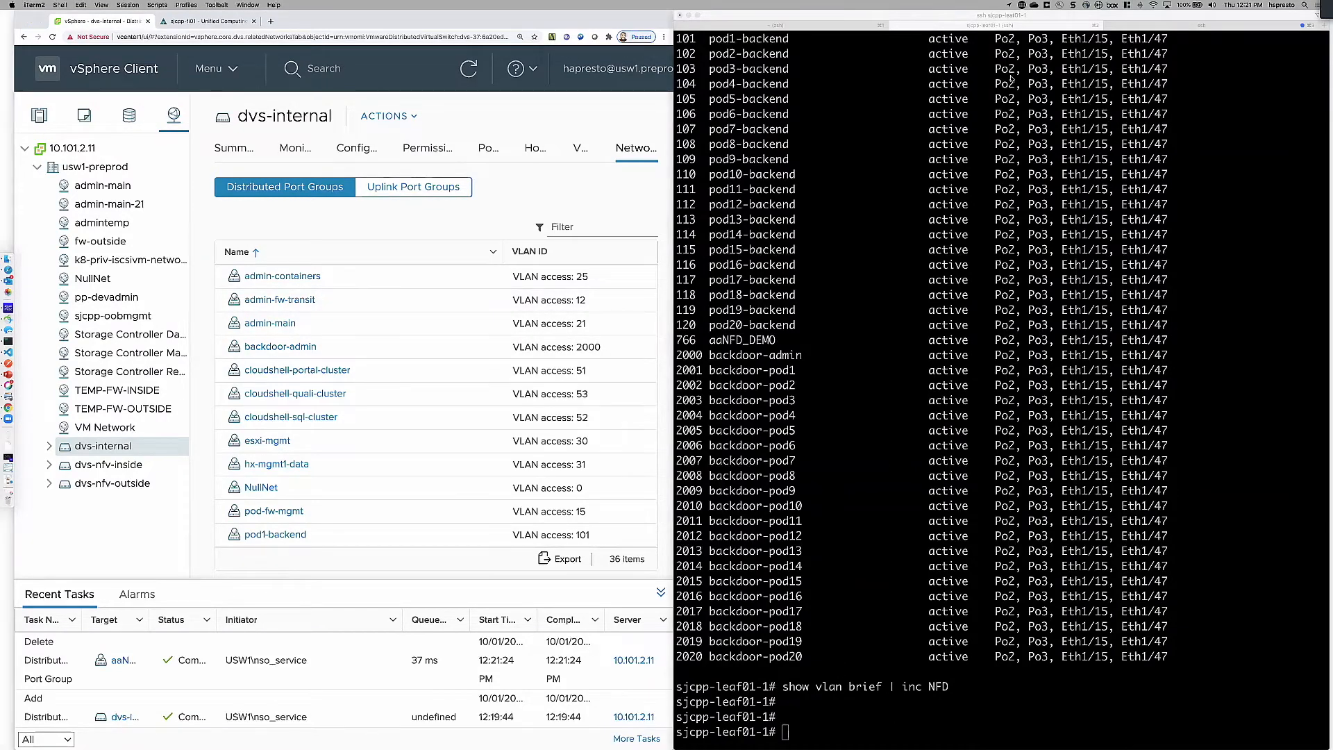
Step: In the nso1-preprod session, run "show running-config devices device sjcpp-leaf01-1 config | display service-meta-data" and examine the interface-vlan feature's refcount and backpointer
left_click(1178, 26)
left_click(1181, 25)
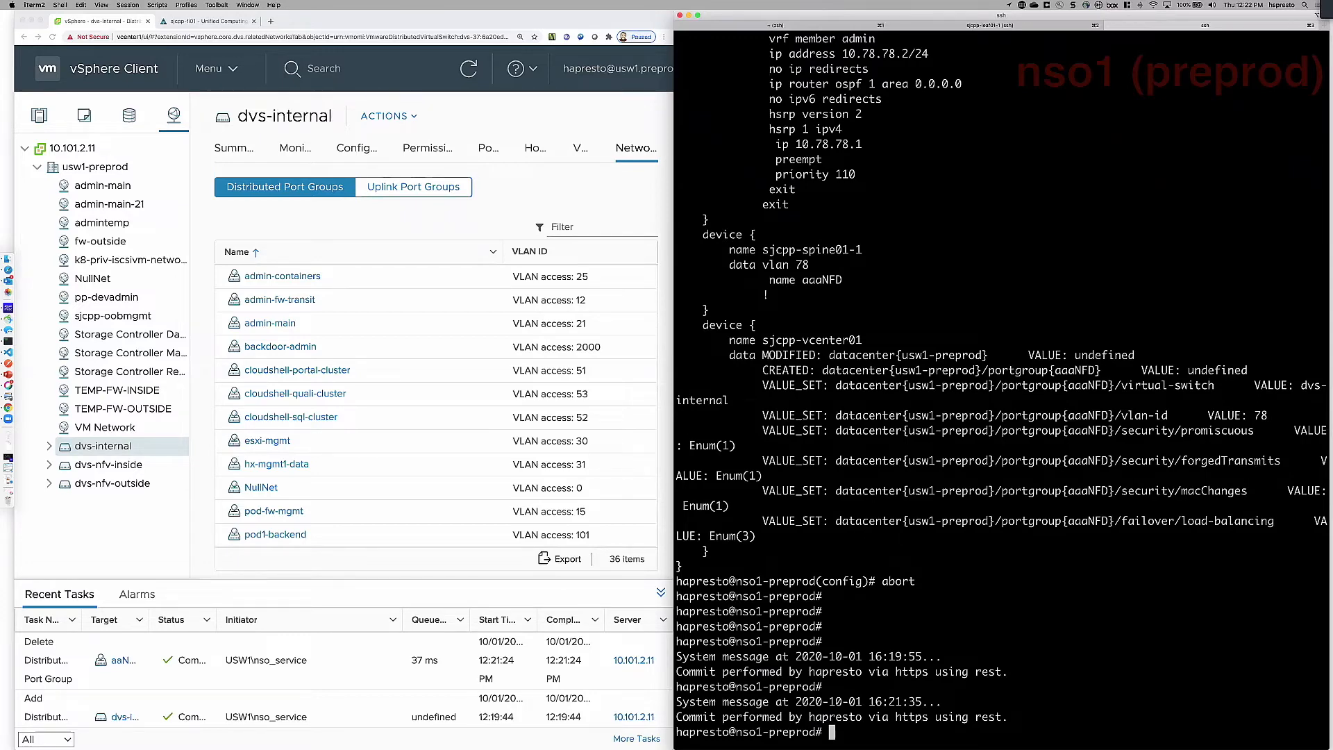
type("show running-config ")
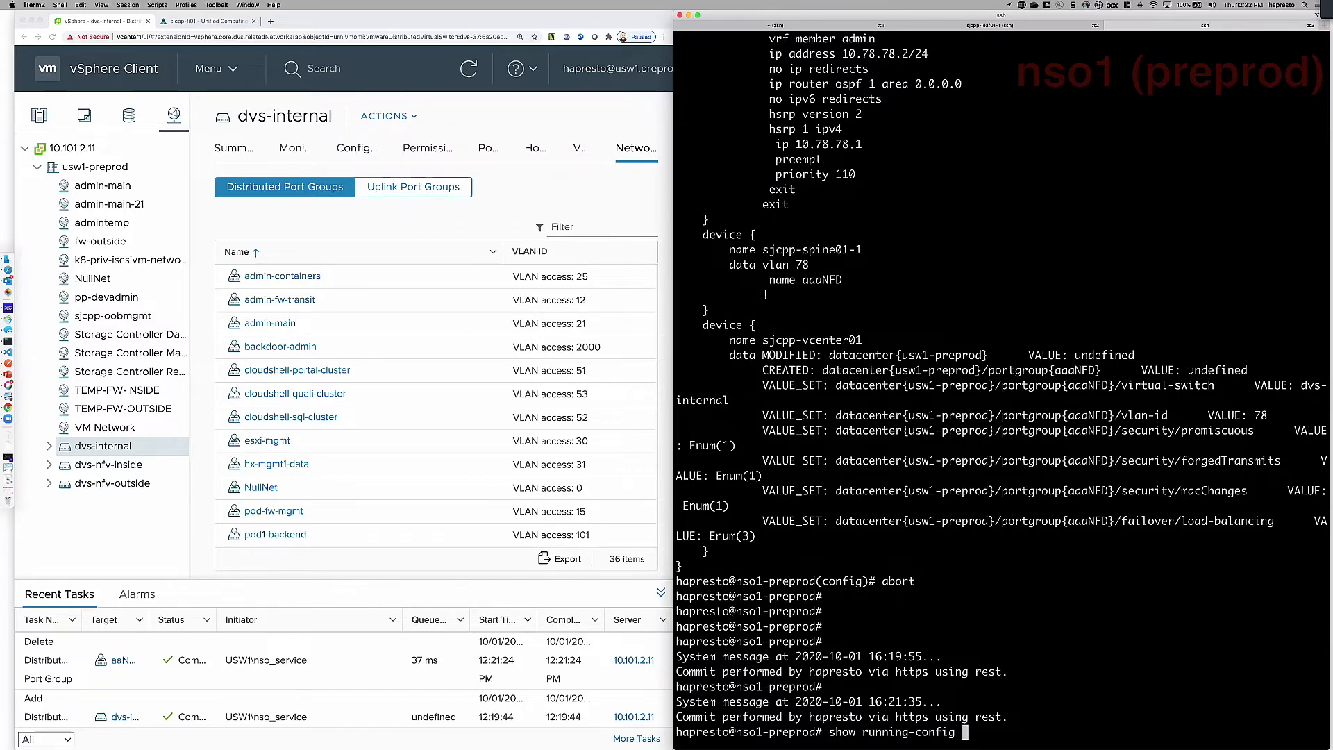
type("devices device sjcpp")
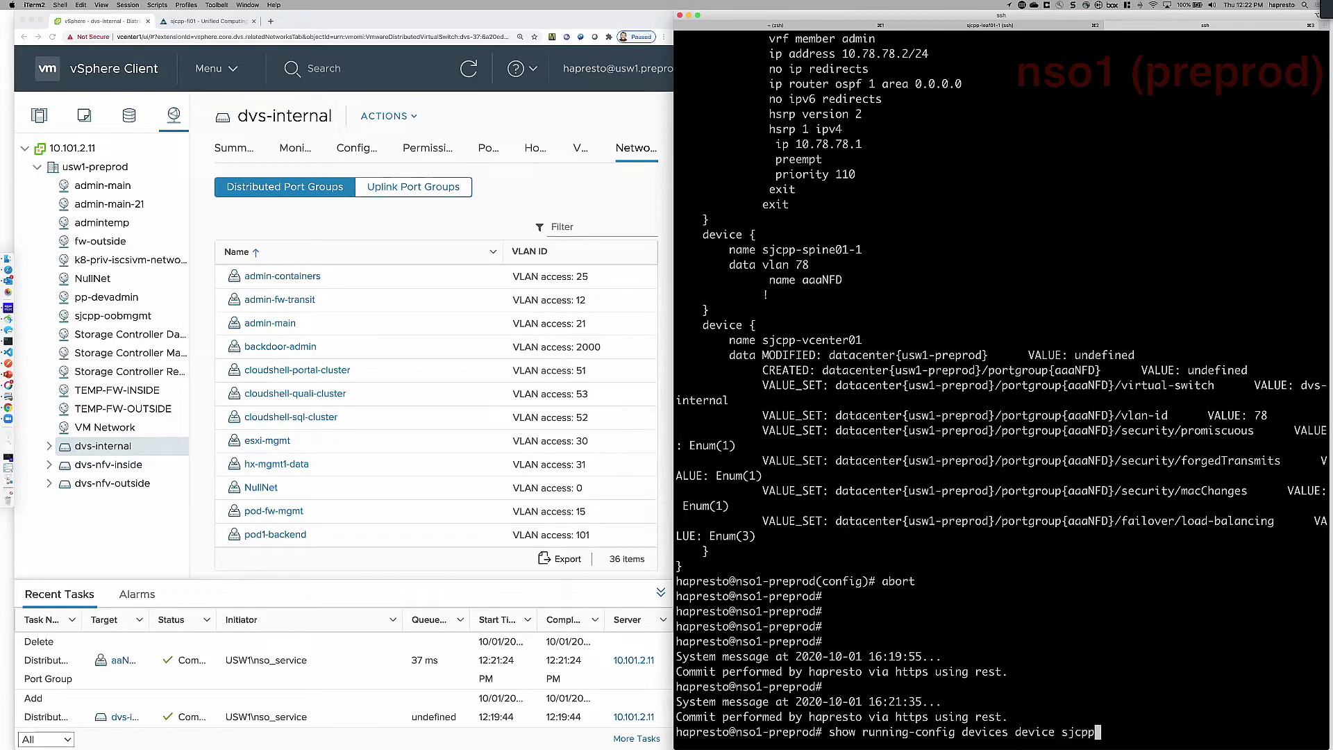
type("l")
key("Tab")
key("BackSpace")
type("-")
key("Tab")
type("conf")
key("Tab")
type("| display s")
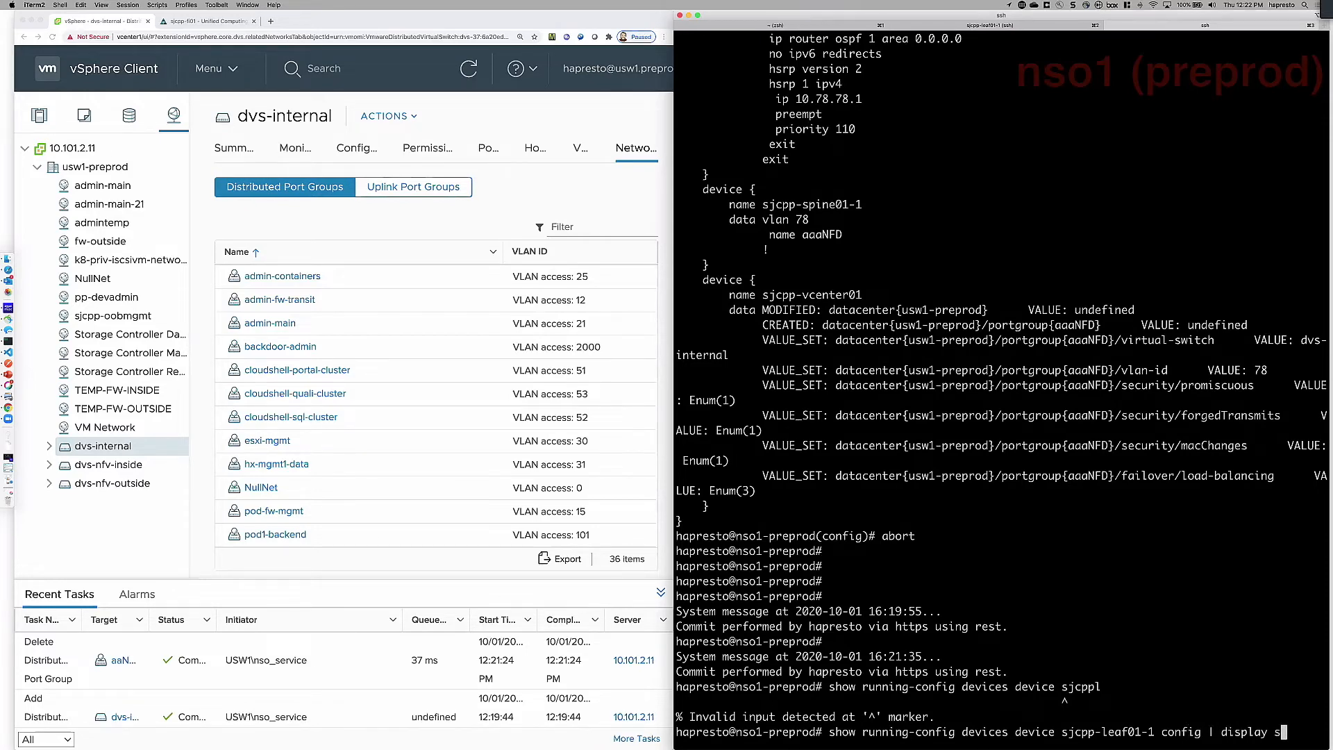
key("Tab")
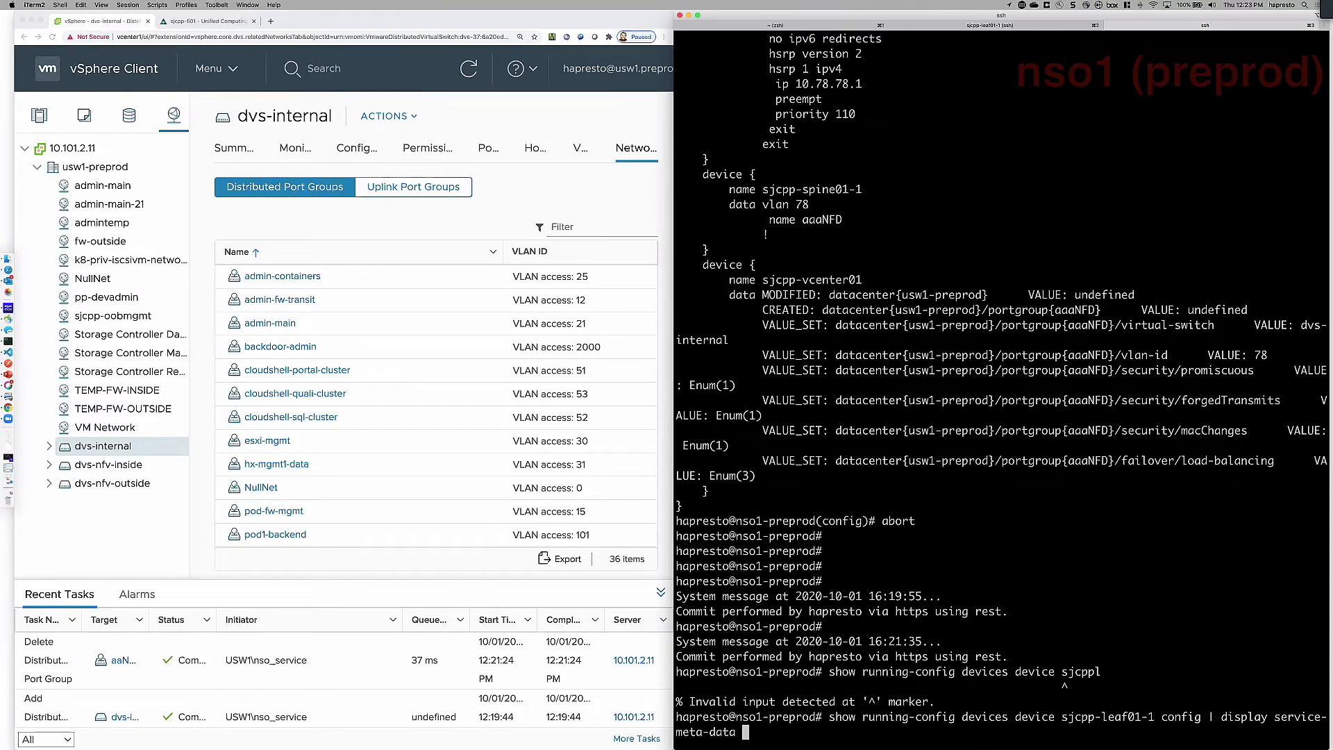
key("Return")
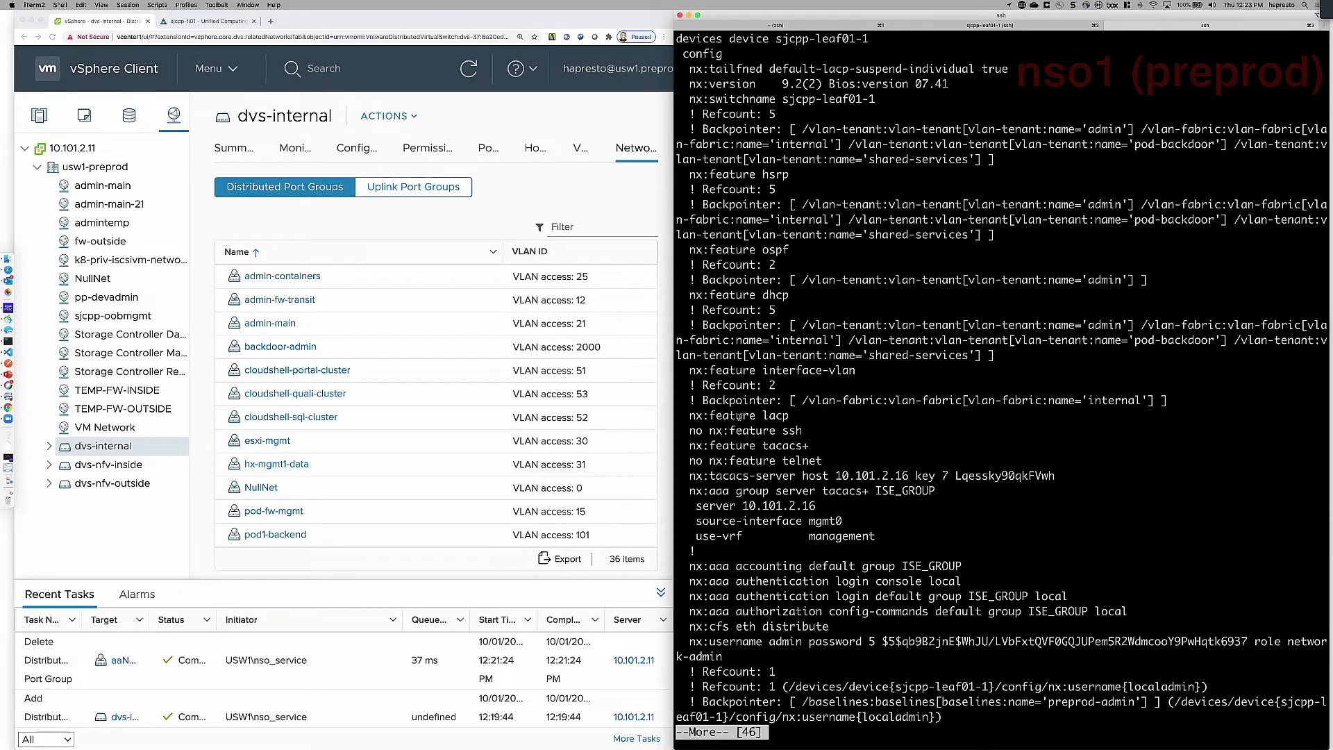
left_click_drag(690, 385, 1163, 401)
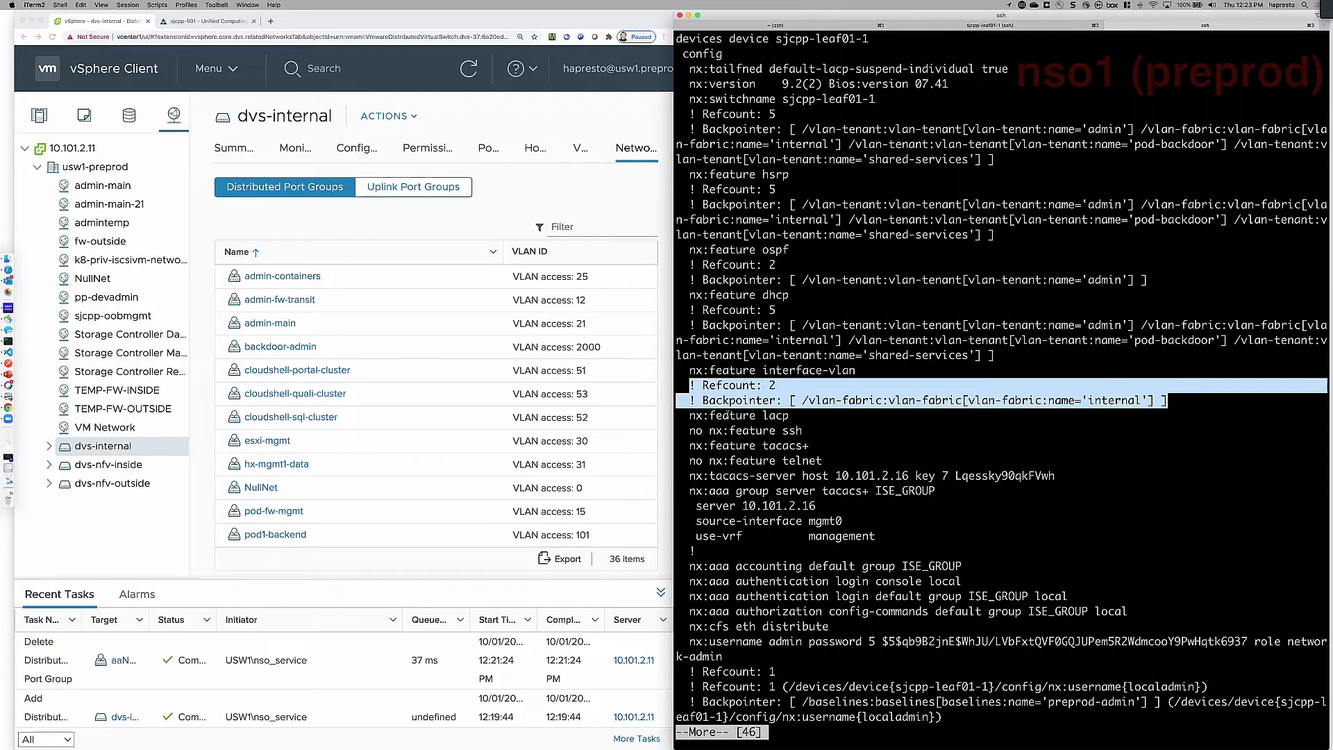
left_click(776, 385)
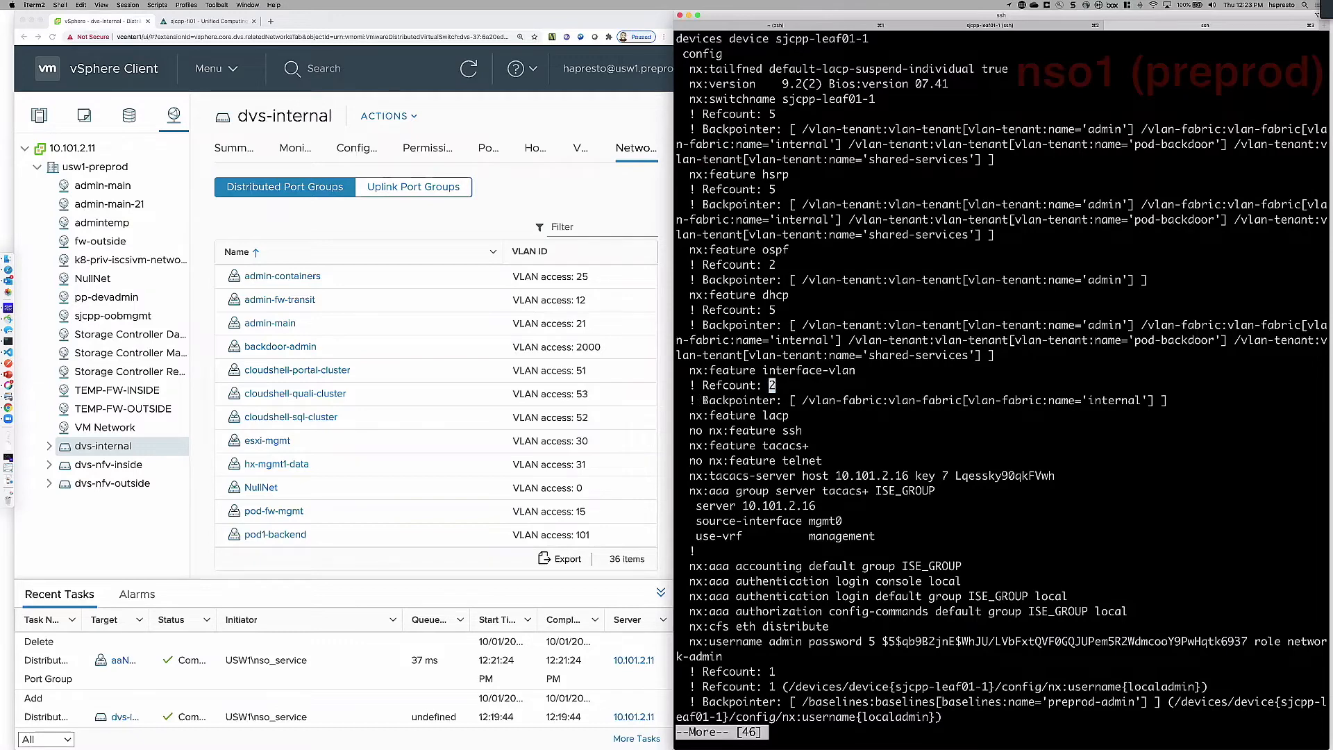
Step: Compare the backpointer under the interface-vlan feature with the nx:feature lacp line in the service metadata output
left_click_drag(803, 400, 1150, 401)
left_click(727, 411)
triple_click(701, 415)
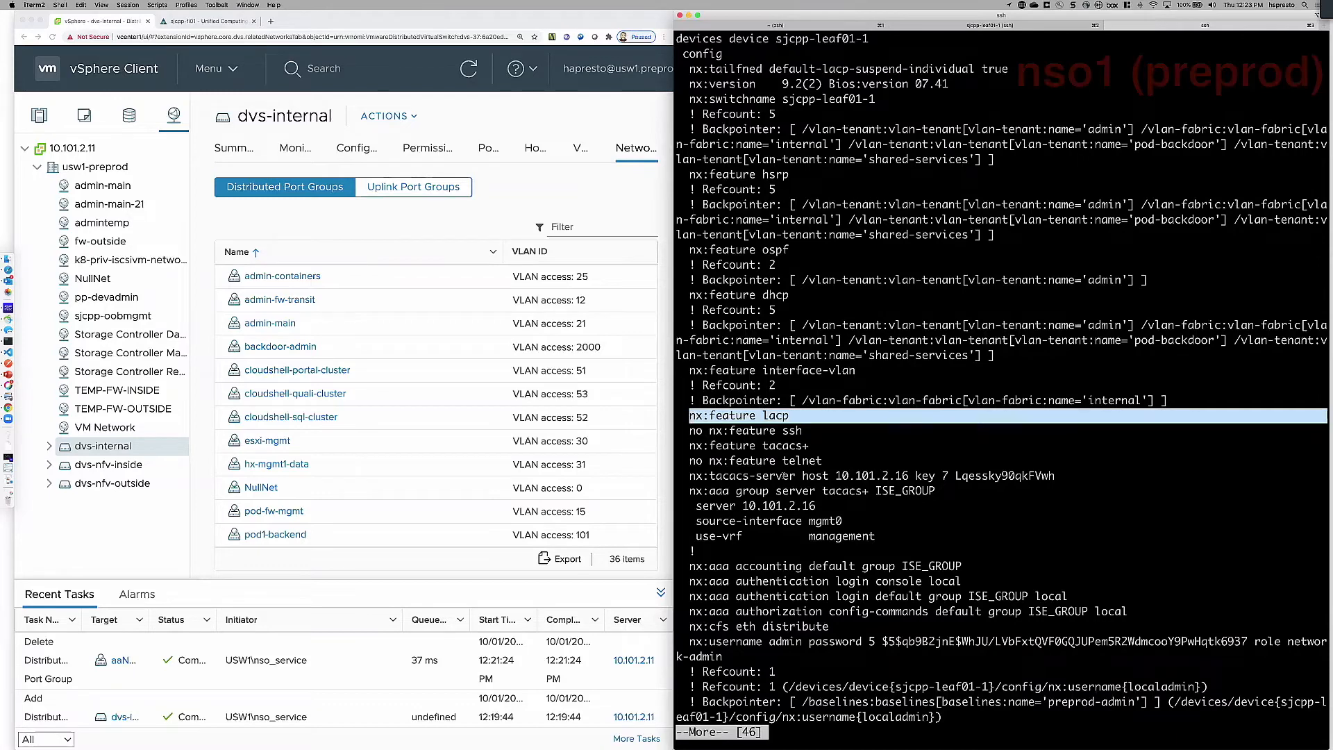
left_click(791, 317)
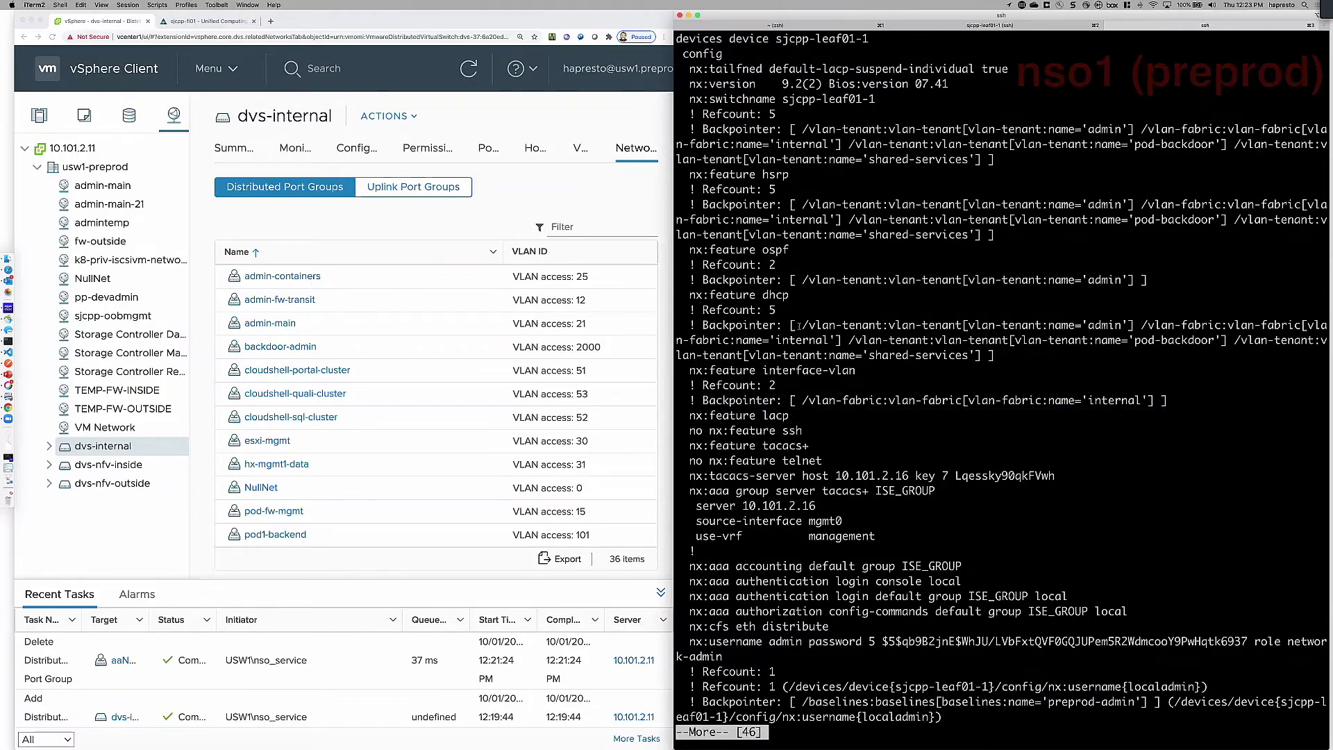
Step: Page on to the VLAN definitions and highlight the refcount, backpointer and name lines for VLAN 15, pod-fw-mgmt
key("space")
key("space")
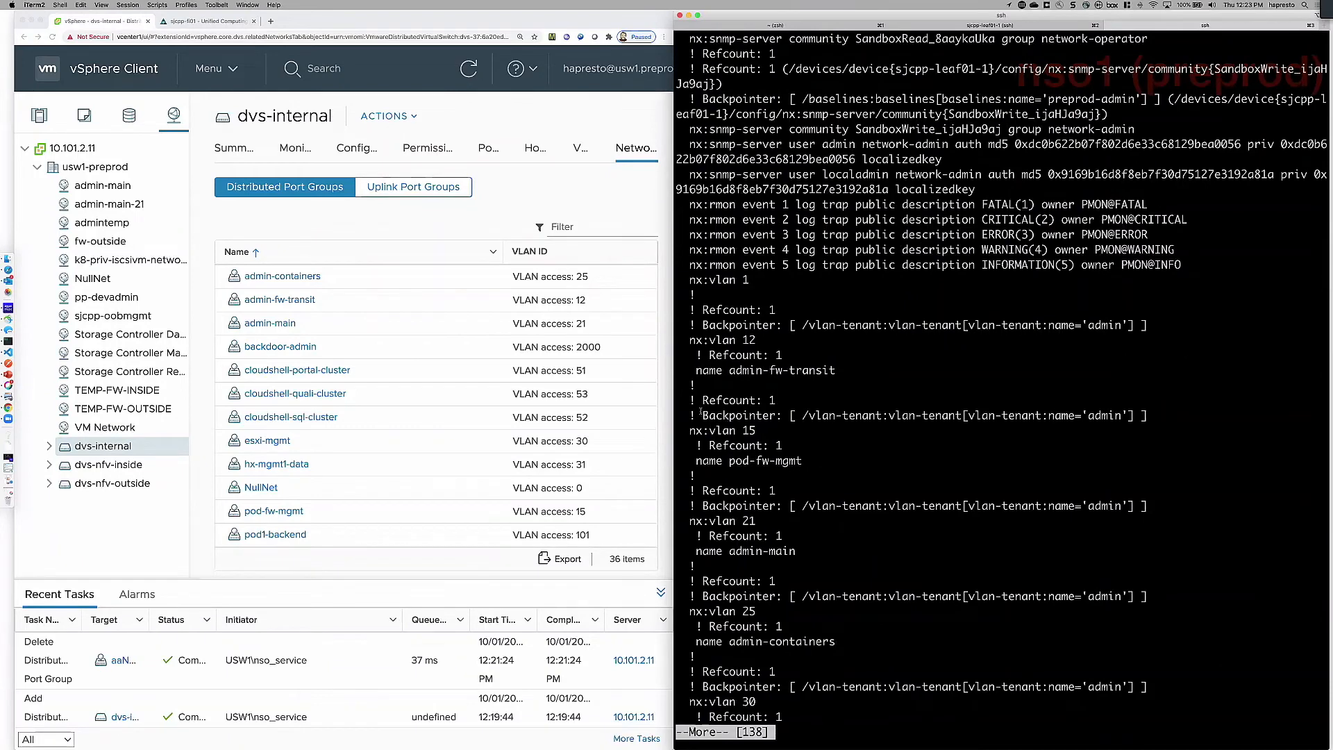
left_click_drag(692, 402, 804, 460)
left_click(804, 460)
Step: Page through the remaining VLANs to the VRF contexts and highlight the admin VRF's service metadata and ip route lines
key("space")
key("space")
key("space")
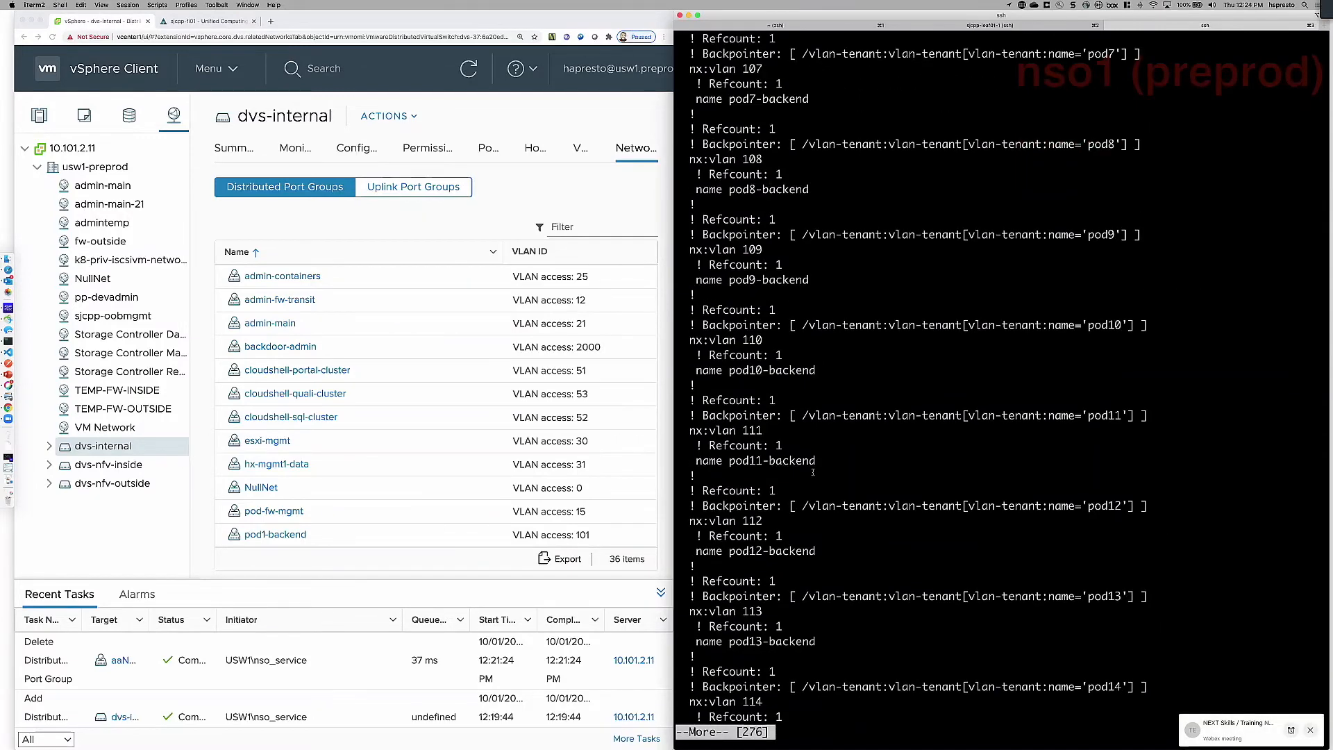
key("space")
key("space")
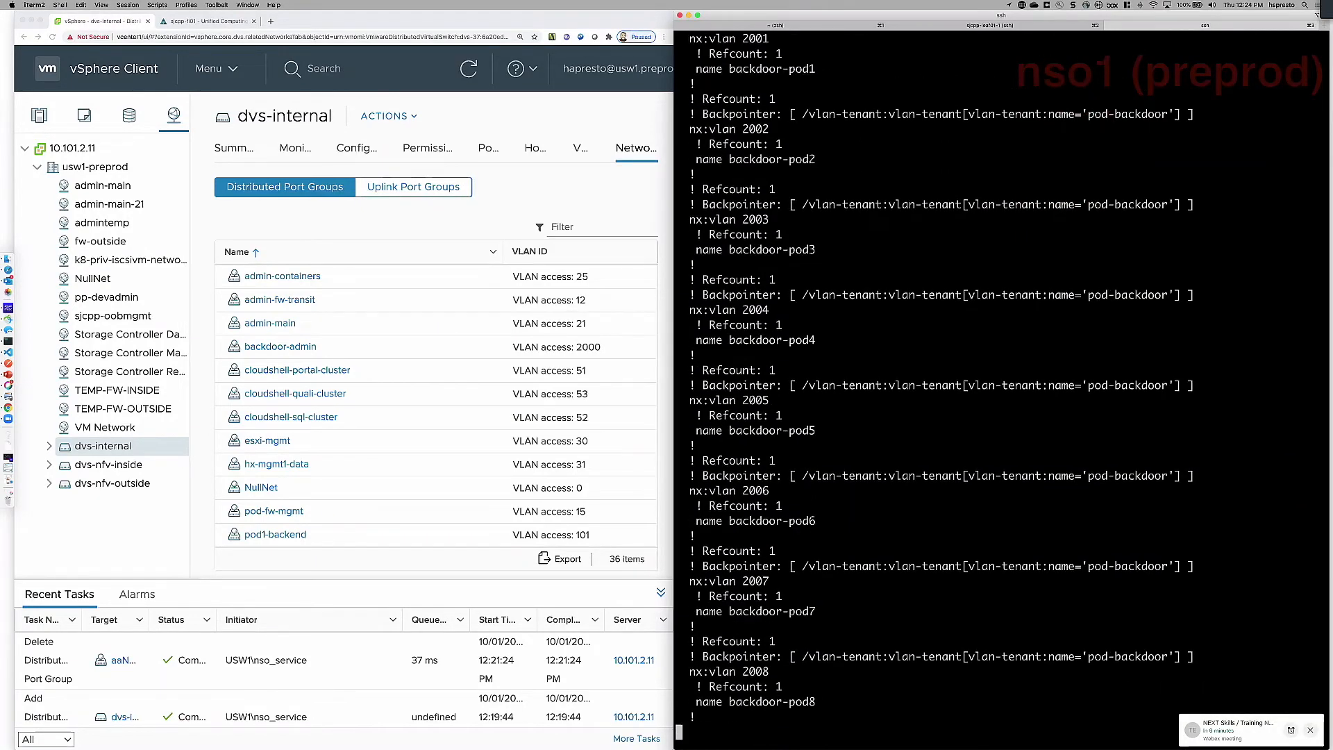
key("space")
key("space")
key("space")
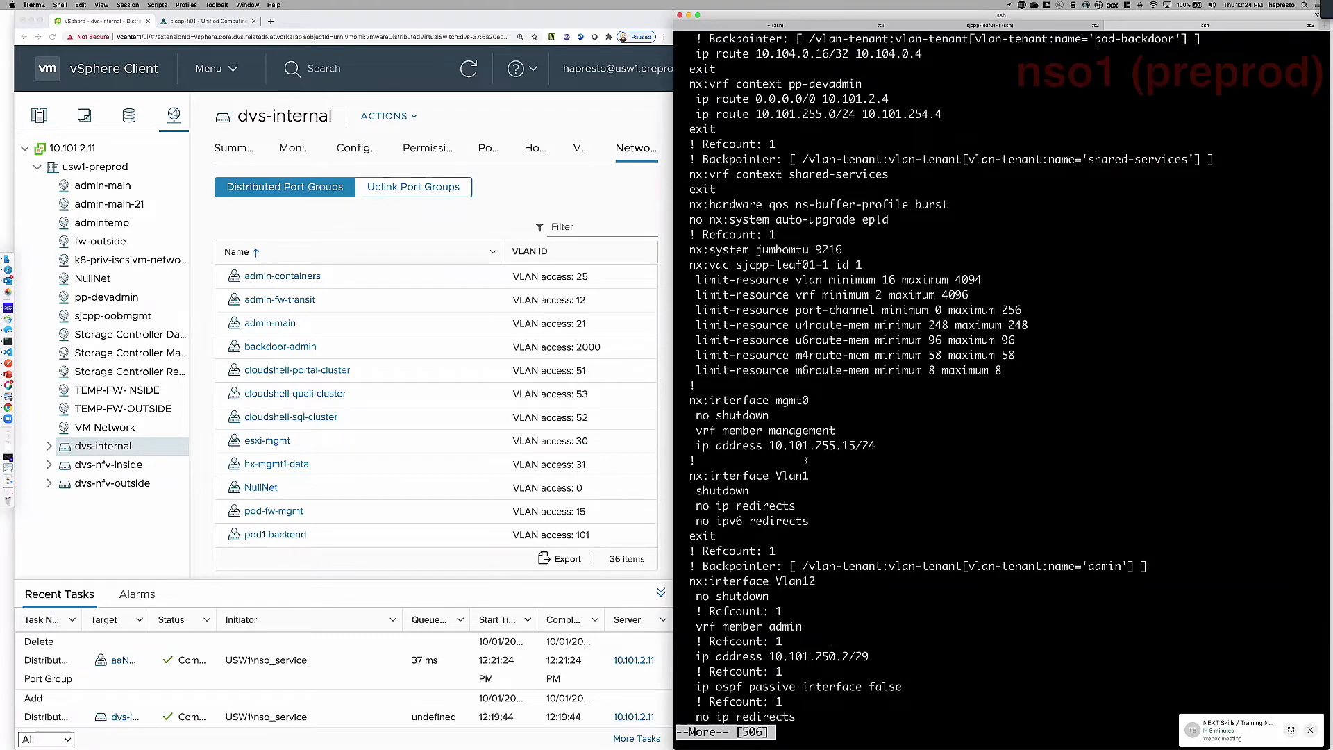
scroll(804, 492, "up", 3)
scroll(787, 306, "up", 3)
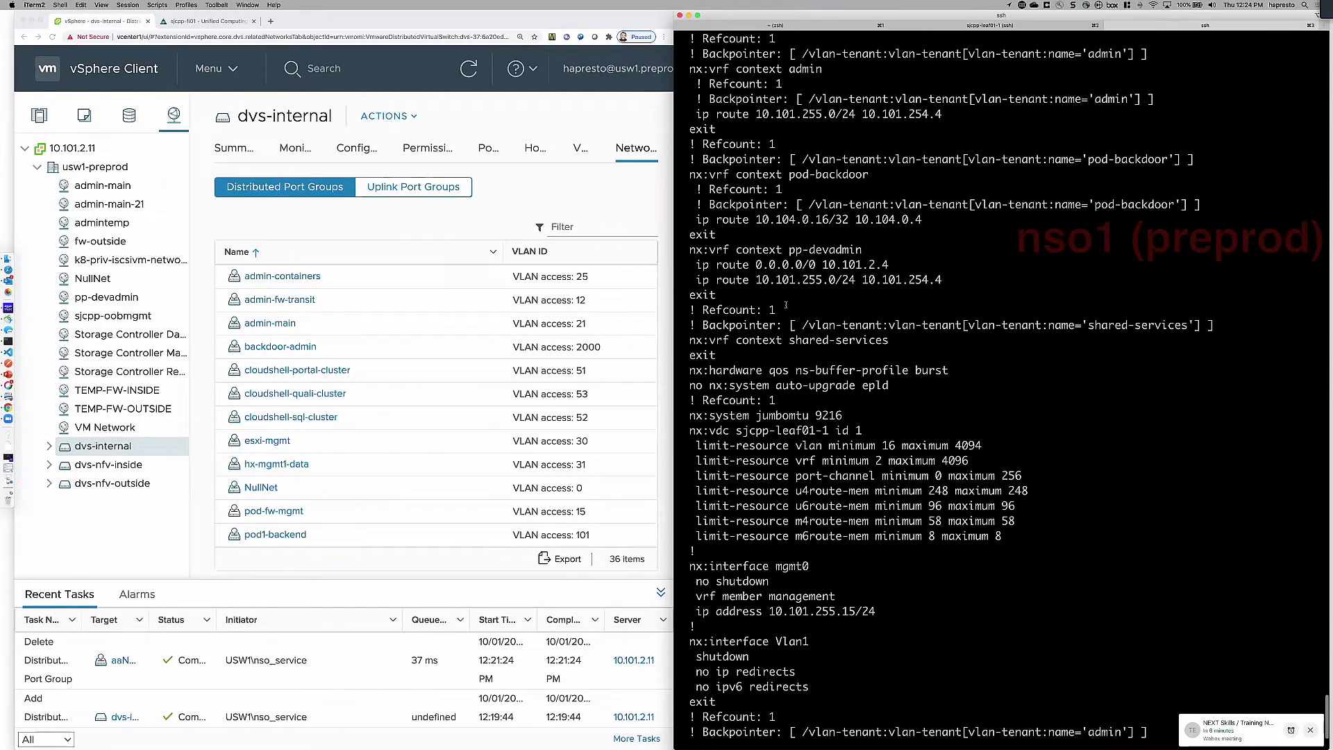
scroll(786, 306, "up", 3)
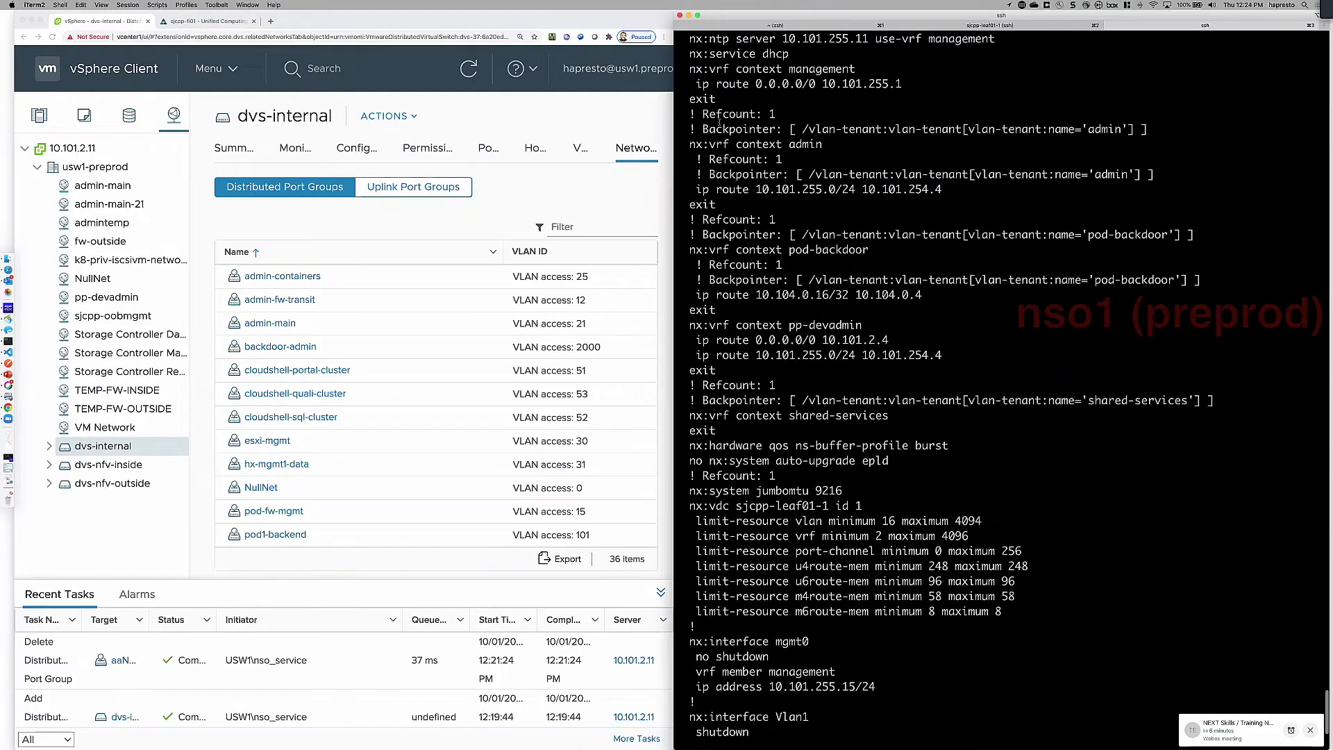
left_click_drag(691, 114, 967, 194)
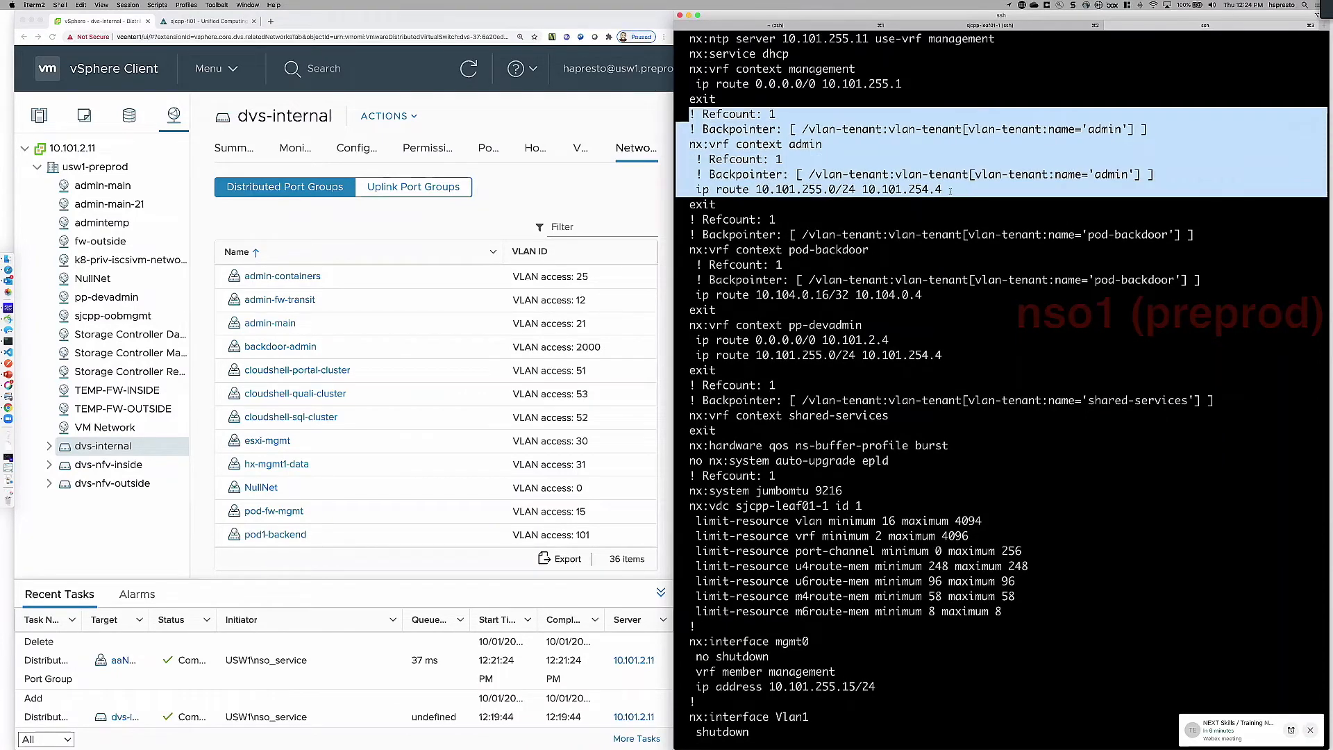